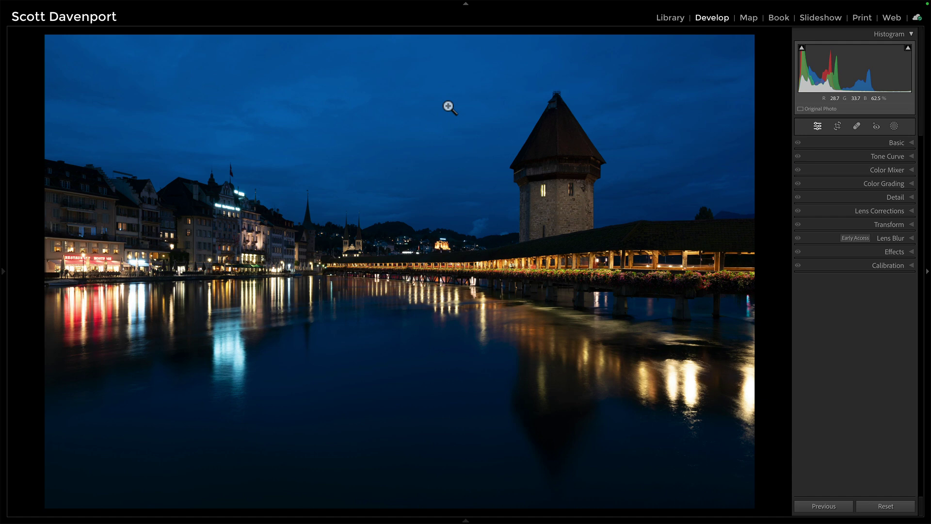
- Open the Crop tool and set the aspect ratio to 16 x 9
{"action": "left_click", "coordinate": [895, 127]}
{"action": "left_click", "coordinate": [893, 126]}
{"action": "left_click", "coordinate": [838, 126]}
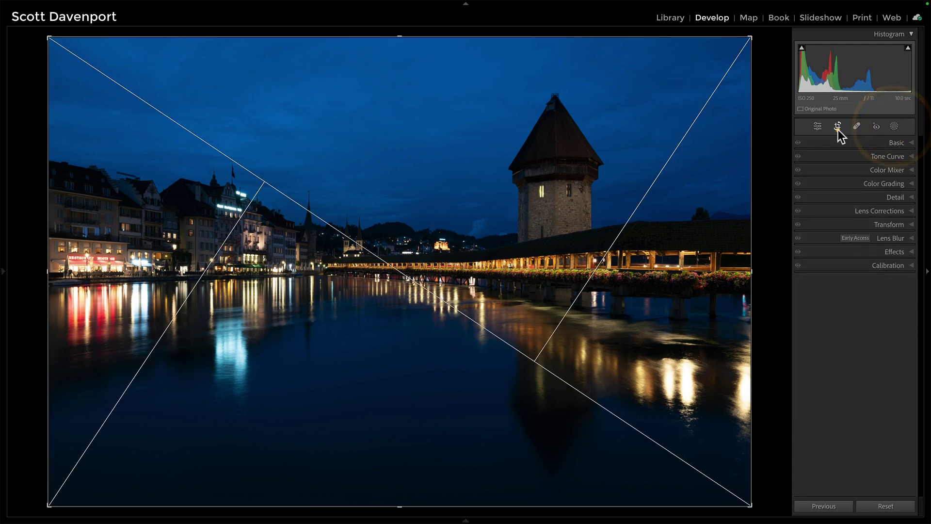
{"action": "left_click", "coordinate": [880, 158]}
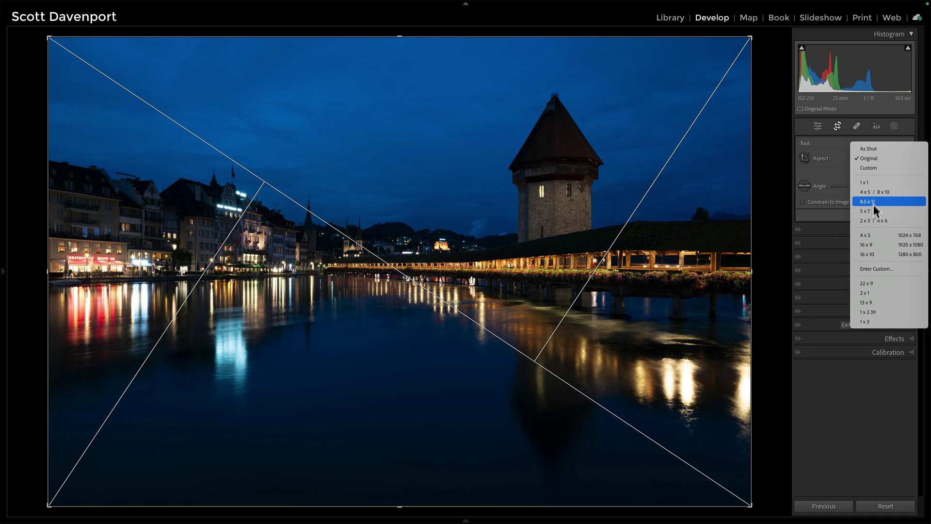
{"action": "left_click", "coordinate": [869, 244]}
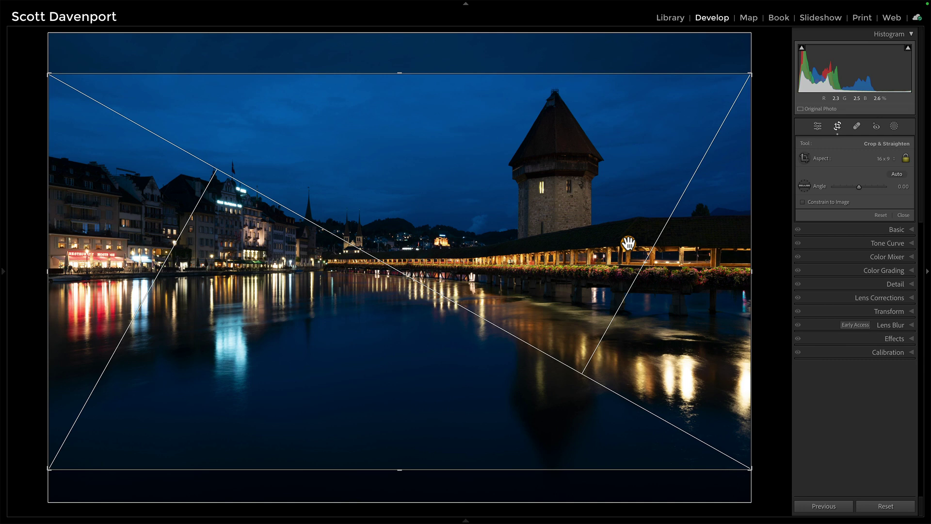
- Trim the left and right crop edges inward and preview the crop in Lights Out
{"action": "left_click", "coordinate": [627, 243]}
{"action": "left_click_drag", "start_coordinate": [750, 271], "coordinate": [745, 271]}
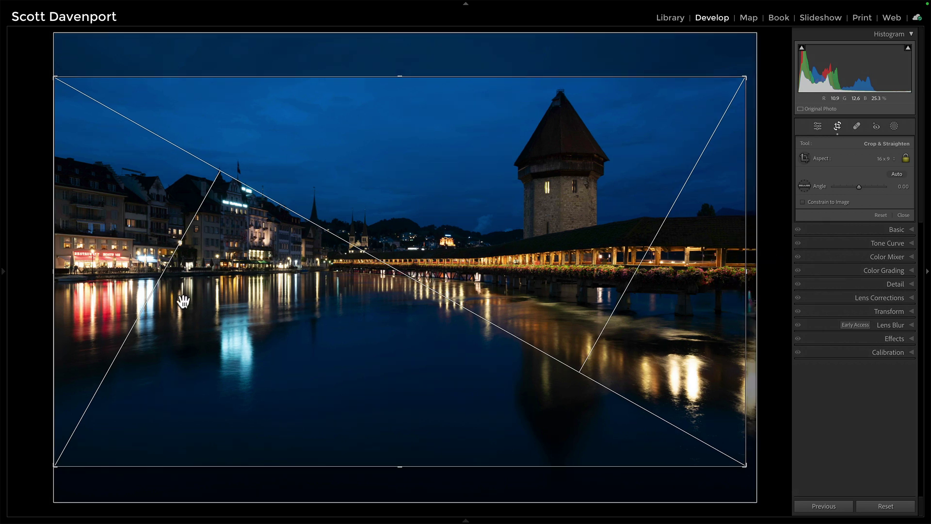
{"action": "left_click_drag", "start_coordinate": [52, 272], "coordinate": [58, 272]}
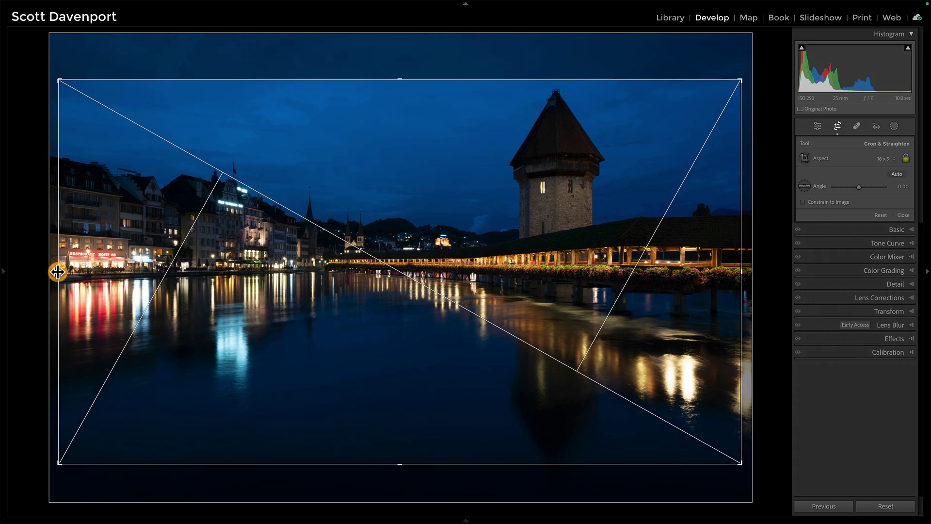
{"action": "key", "text": "l"}
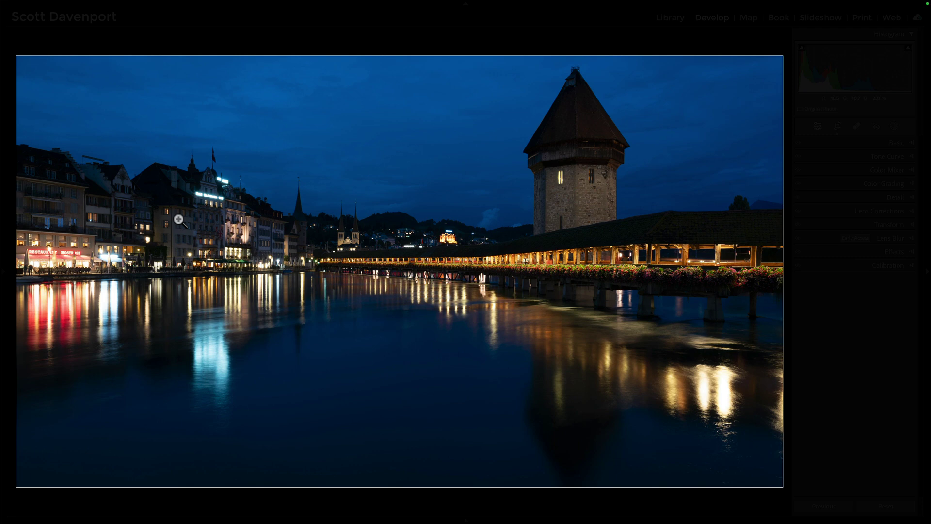
{"action": "key", "text": "l"}
{"action": "key", "text": "l"}
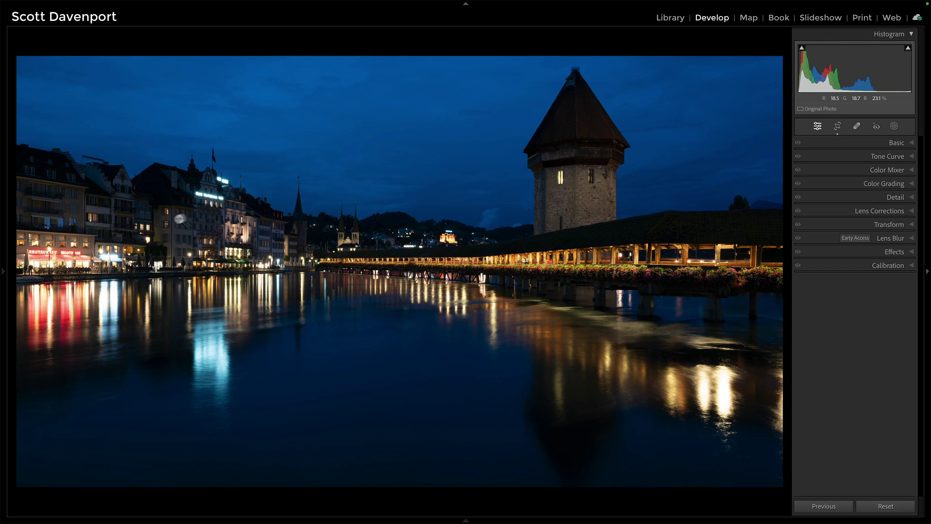
- Apply the Adobe Landscape profile and Auto tone in the Basic panel
{"action": "left_click", "coordinate": [897, 142]}
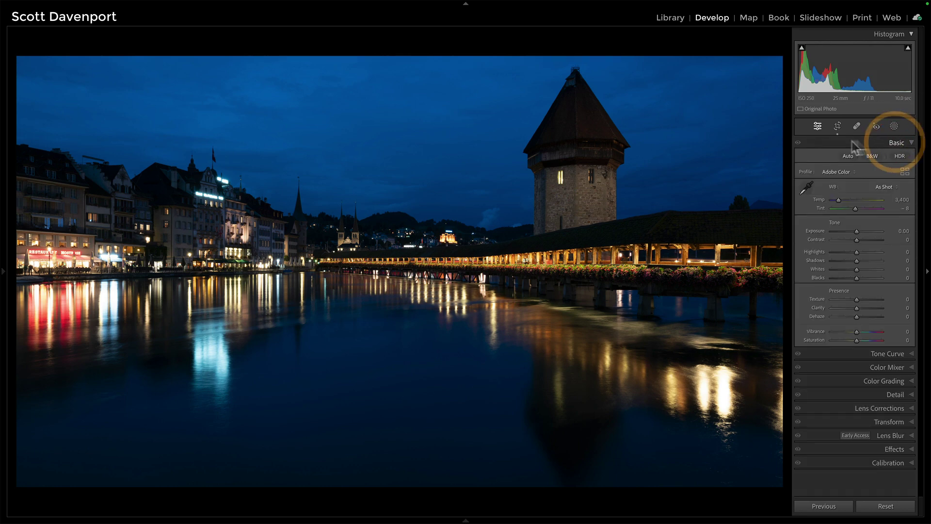
{"action": "left_click", "coordinate": [833, 172]}
{"action": "left_click", "coordinate": [833, 182]}
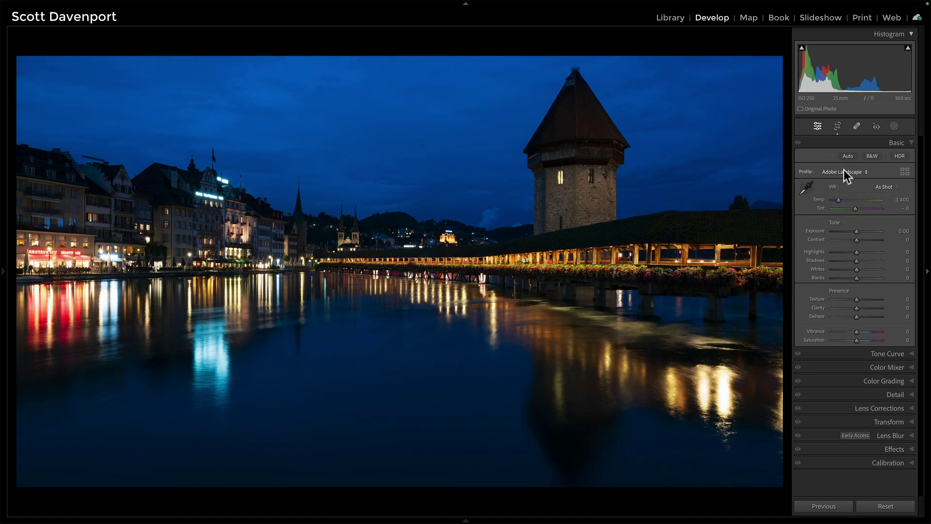
{"action": "left_click", "coordinate": [846, 155]}
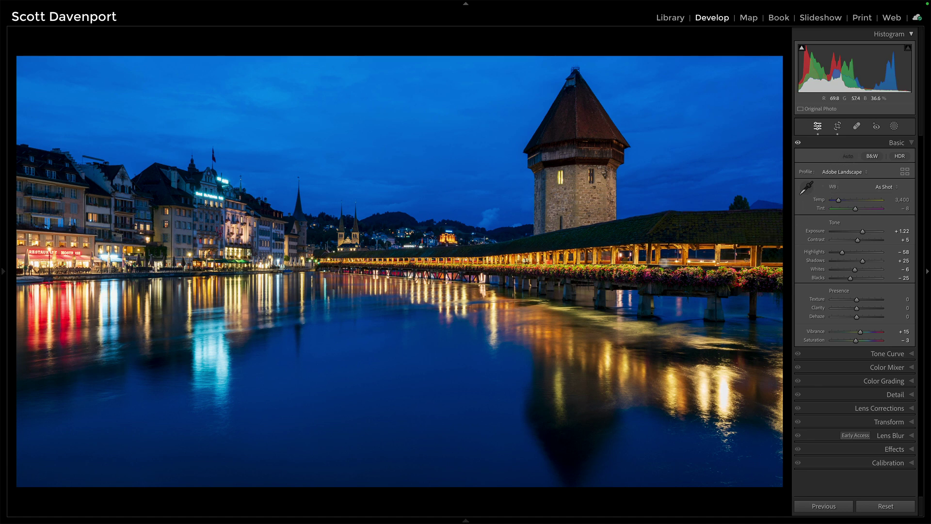
- Zoom in on the bridge lights and the lakeside buildings to inspect detail
{"action": "left_click", "coordinate": [576, 260]}
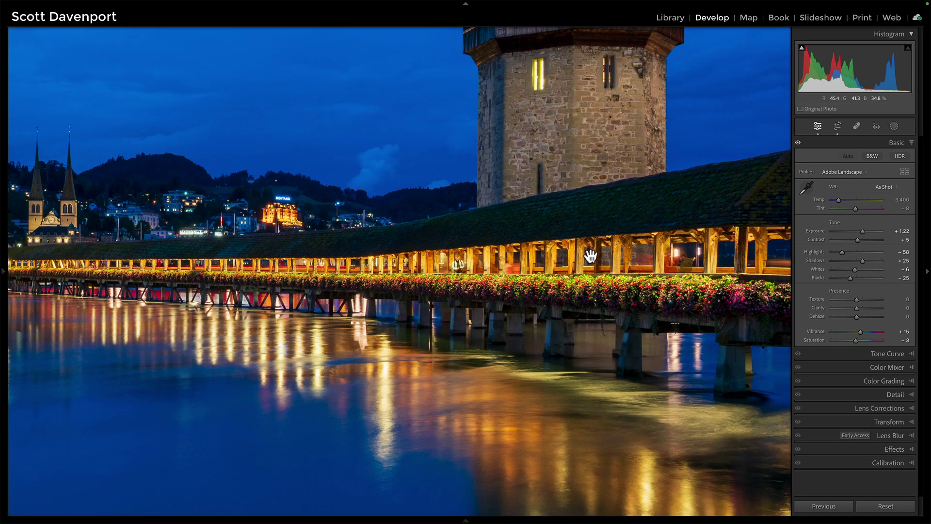
{"action": "left_click", "coordinate": [551, 260]}
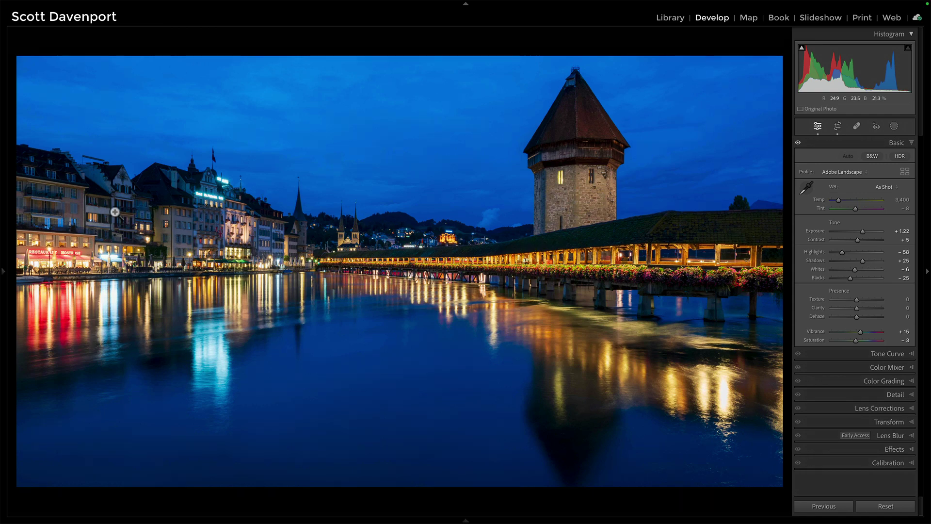
{"action": "left_click", "coordinate": [261, 250]}
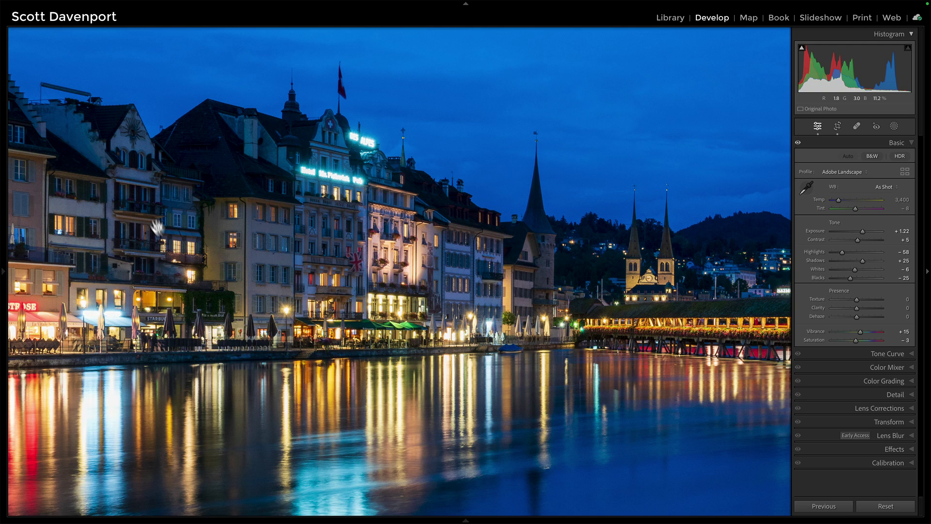
{"action": "left_click", "coordinate": [318, 240]}
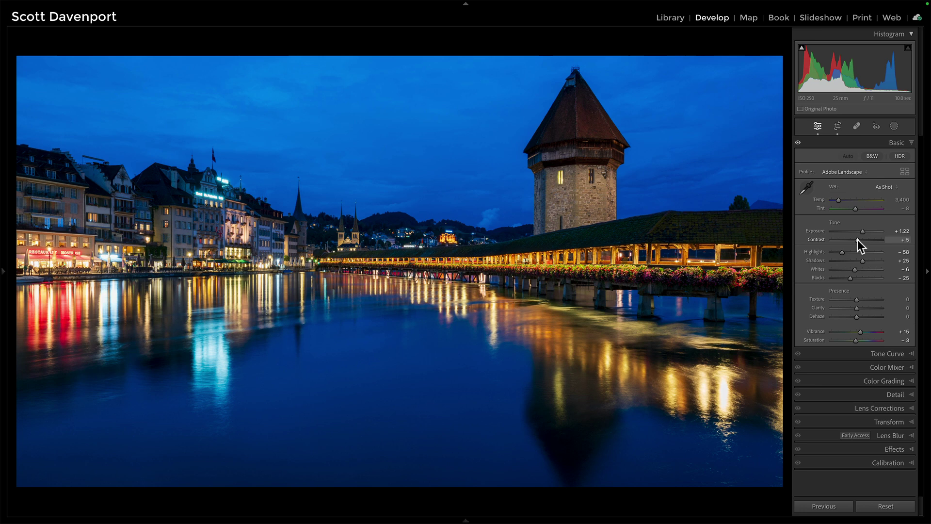
- Set Contrast to +17, Clarity to +12 and Texture to +8 in the Basic panel
{"action": "mouse_move", "coordinate": [857, 240]}
{"action": "left_mouse_down"}
{"action": "mouse_move", "coordinate": [876, 240]}
{"action": "mouse_move", "coordinate": [860, 240]}
{"action": "left_mouse_up"}
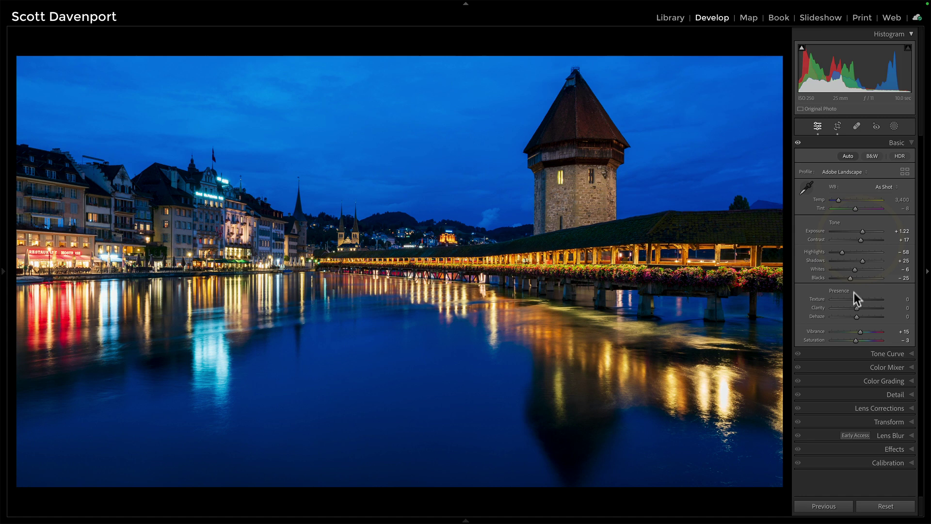
{"action": "mouse_move", "coordinate": [855, 308]}
{"action": "left_mouse_down"}
{"action": "mouse_move", "coordinate": [867, 312]}
{"action": "mouse_move", "coordinate": [858, 304]}
{"action": "left_mouse_up"}
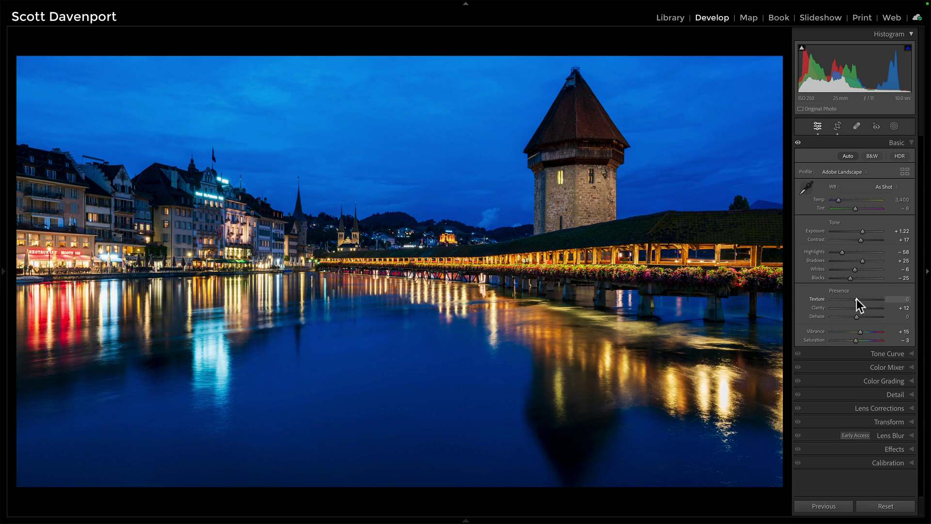
{"action": "left_click_drag", "start_coordinate": [857, 300], "coordinate": [858, 299]}
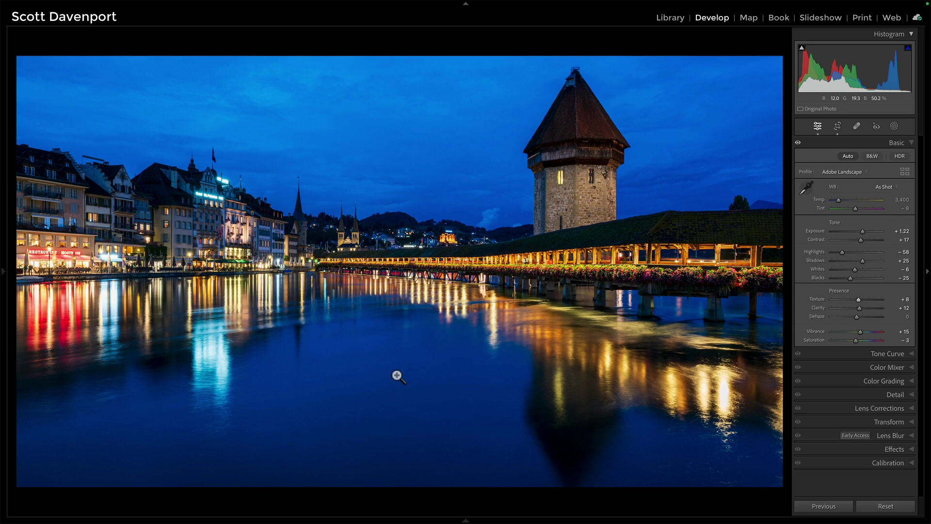
- Turn on Spot Removal with Visualize Spots, remove a river spot, and switch Mode to Heal
{"action": "key", "text": "q"}
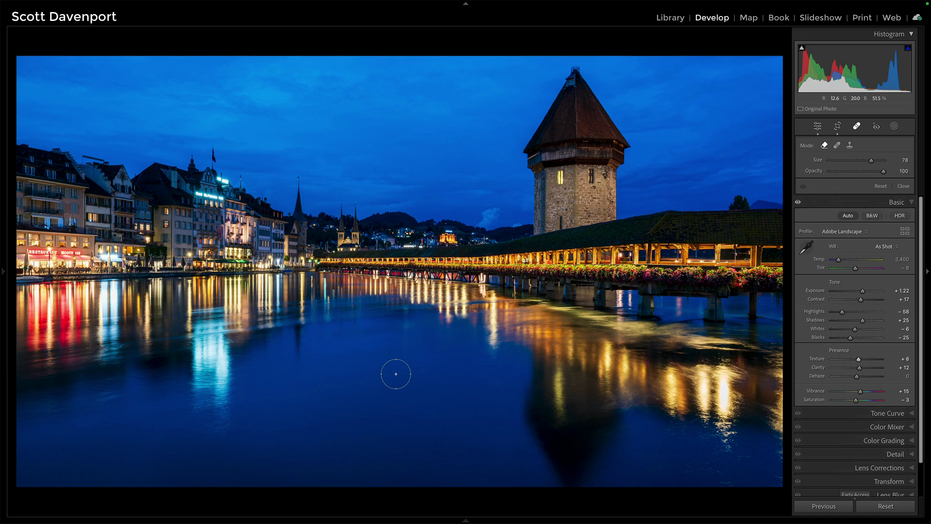
{"action": "key", "text": "a"}
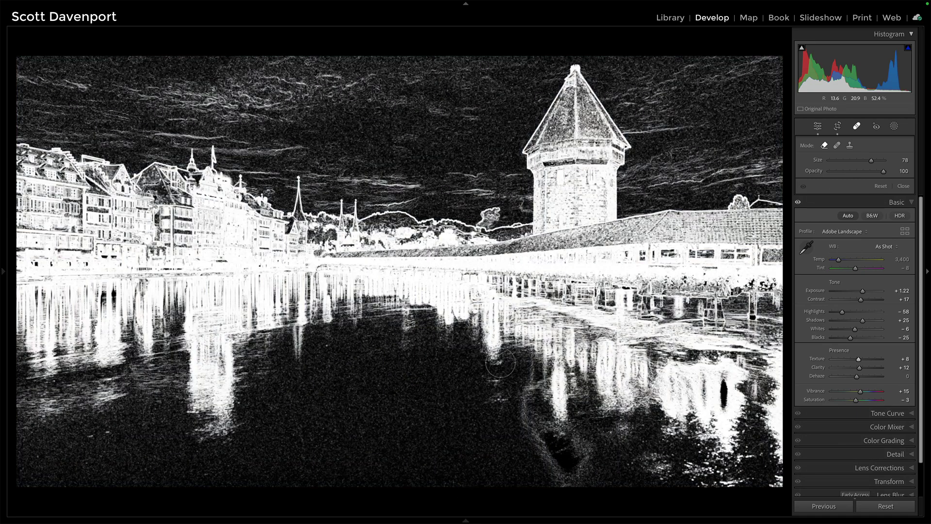
{"action": "scroll", "coordinate": [380, 378], "scroll_direction": "down", "scroll_amount": 6}
{"action": "left_click", "coordinate": [329, 348]}
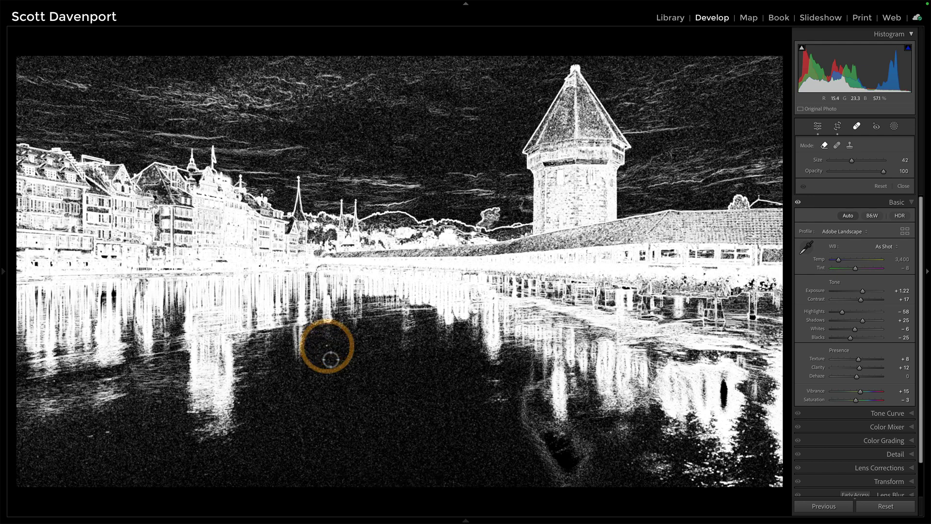
{"action": "left_click", "coordinate": [838, 145]}
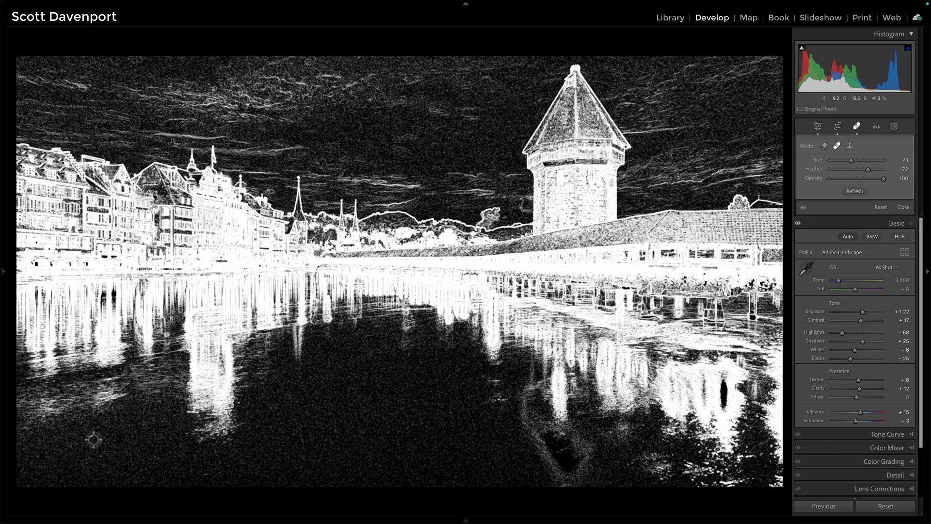
- Heal a spot on the lower-left water, then close Spot Removal and check the result
{"action": "scroll", "coordinate": [93, 439], "scroll_direction": "up", "scroll_amount": 4}
{"action": "scroll", "coordinate": [93, 440], "scroll_direction": "up", "scroll_amount": 1}
{"action": "left_click_drag", "start_coordinate": [89, 435], "coordinate": [39, 458]}
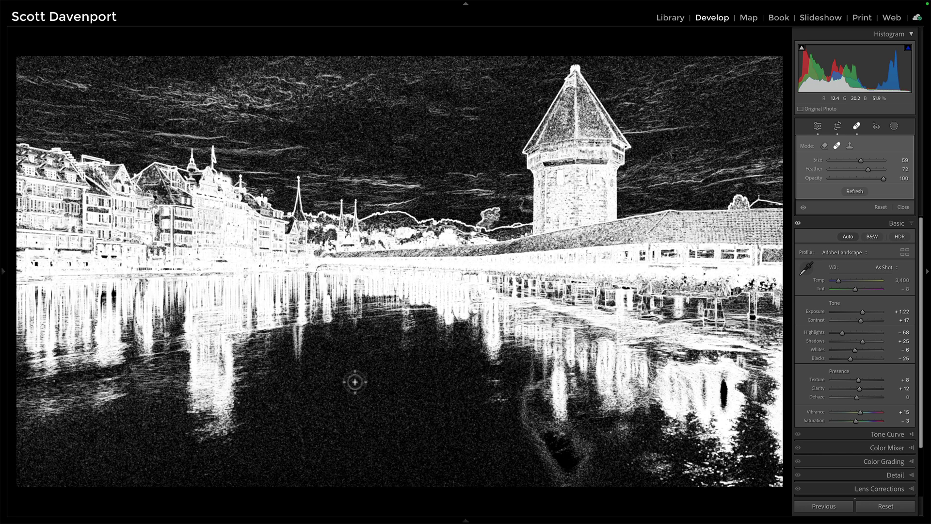
{"action": "key", "text": "t"}
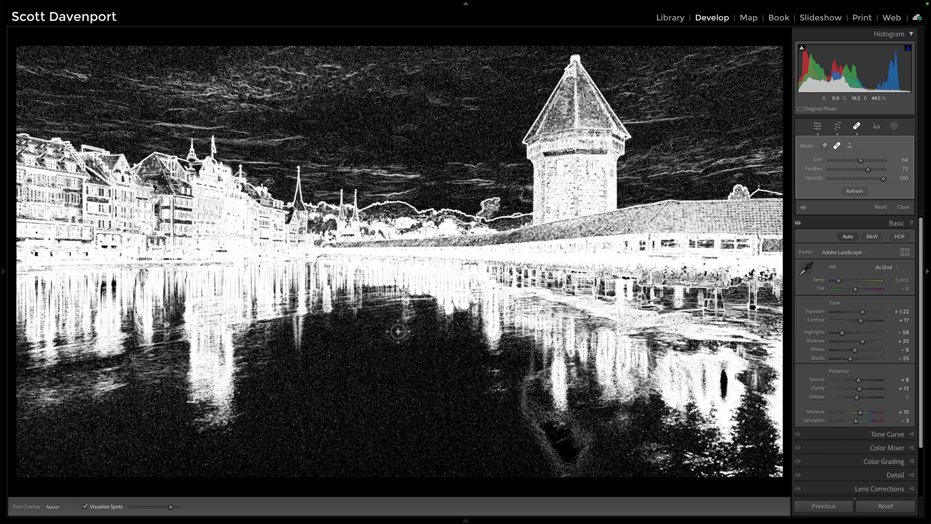
{"action": "key", "text": "q"}
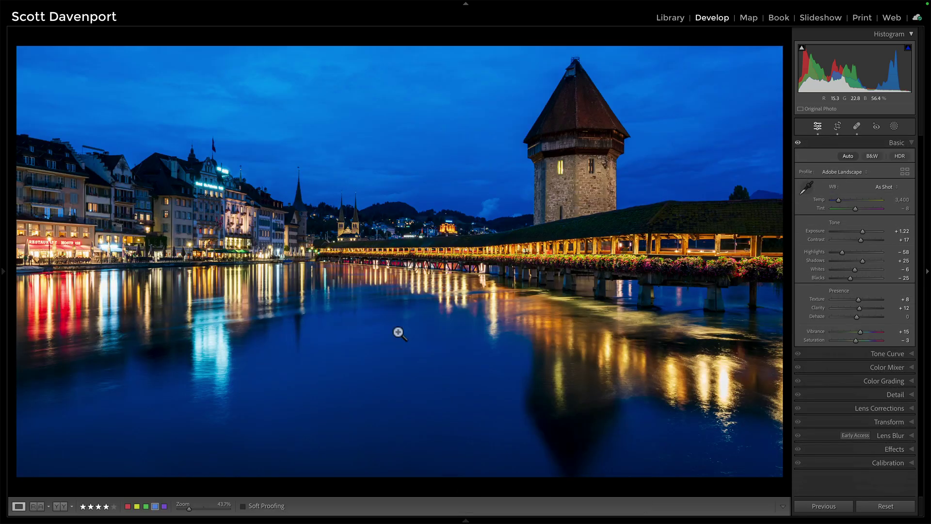
{"action": "key", "text": "z"}
{"action": "key", "text": "z"}
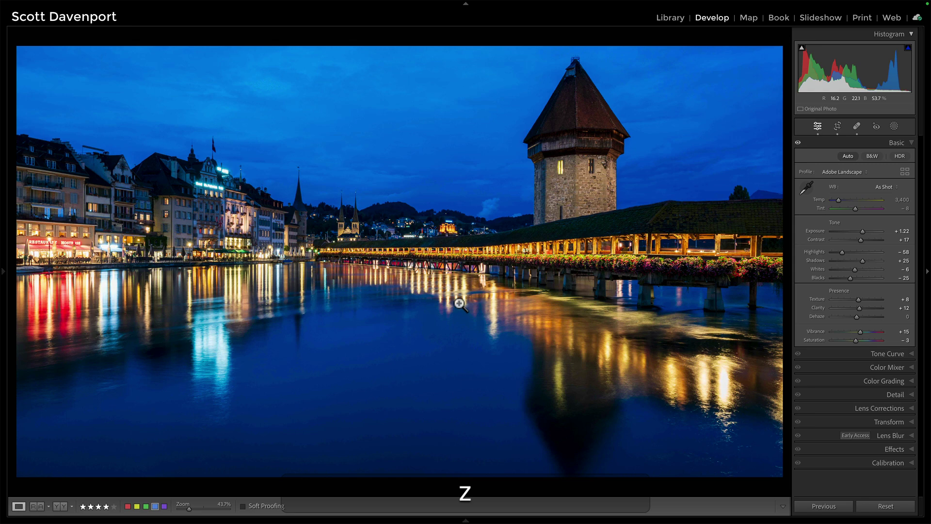
- Re-open the crop and reposition the photo, resizing the crop frame
{"action": "key", "text": "r"}
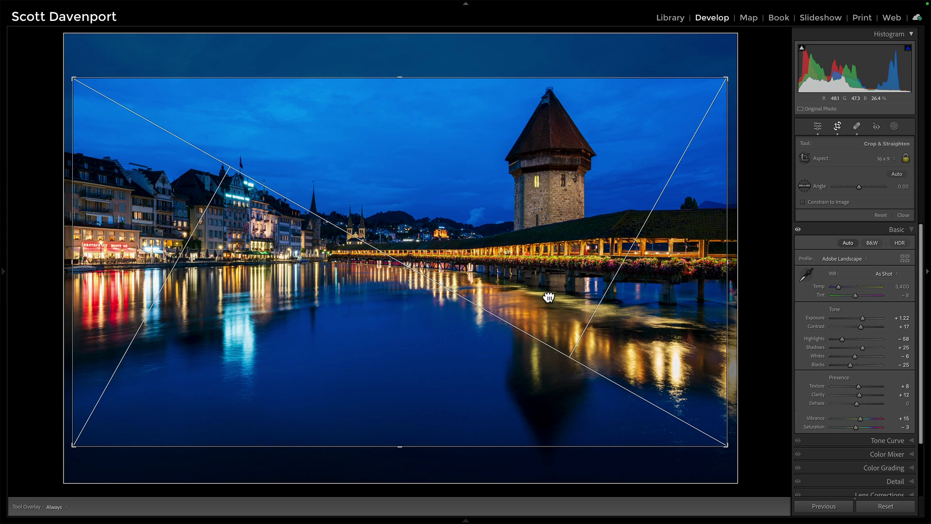
{"action": "mouse_move", "coordinate": [549, 296]}
{"action": "left_mouse_down"}
{"action": "mouse_move", "coordinate": [545, 277]}
{"action": "mouse_move", "coordinate": [543, 285]}
{"action": "left_mouse_up"}
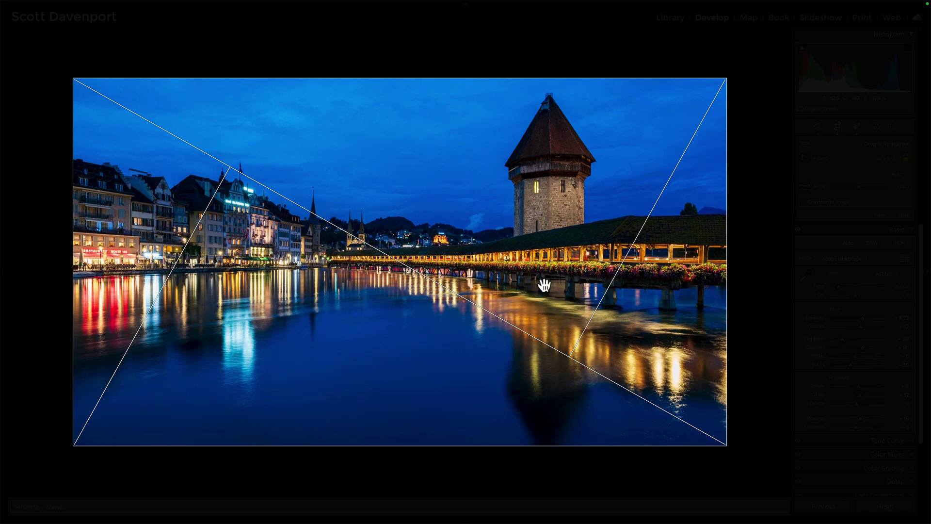
{"action": "left_click_drag", "start_coordinate": [387, 444], "coordinate": [386, 451]}
{"action": "left_click_drag", "start_coordinate": [466, 363], "coordinate": [467, 353]}
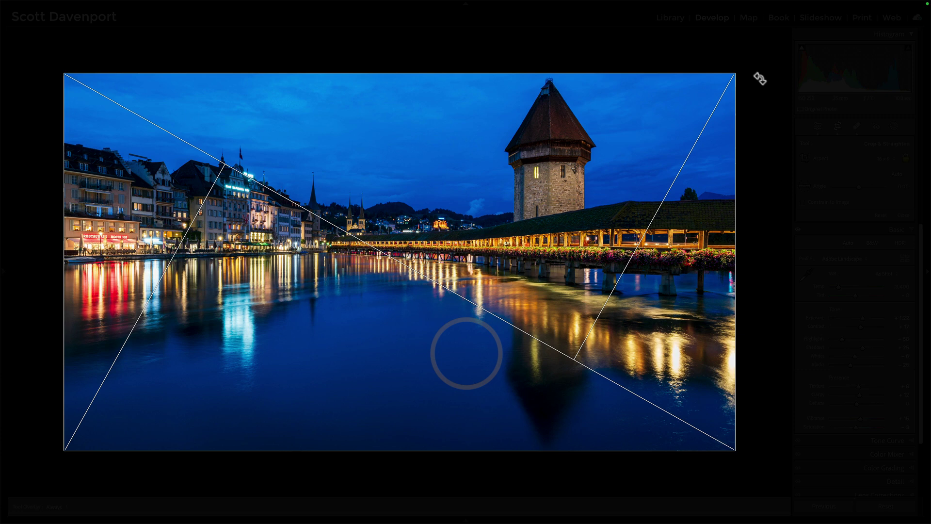
{"action": "left_click_drag", "start_coordinate": [735, 73], "coordinate": [731, 75]}
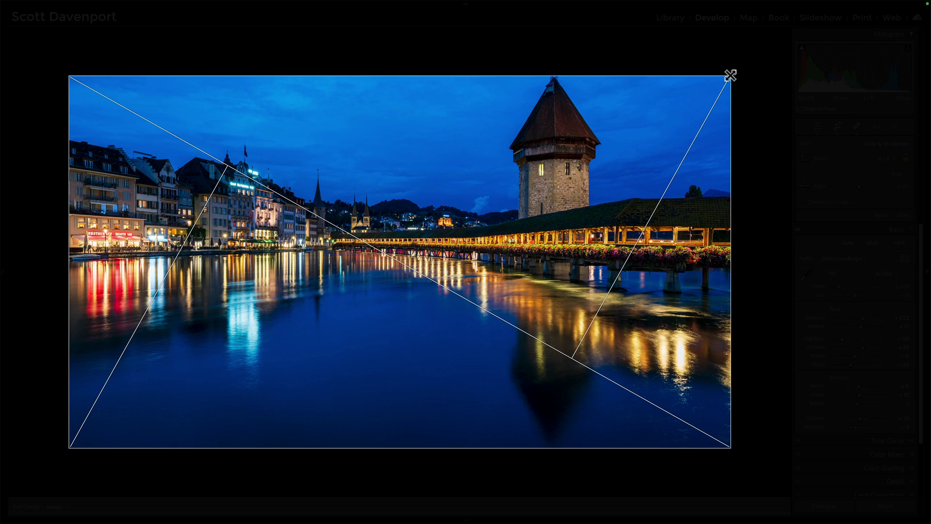
- Unlock the aspect ratio, adjust top, bottom and side edges, and commit the crop
{"action": "left_click", "coordinate": [904, 157]}
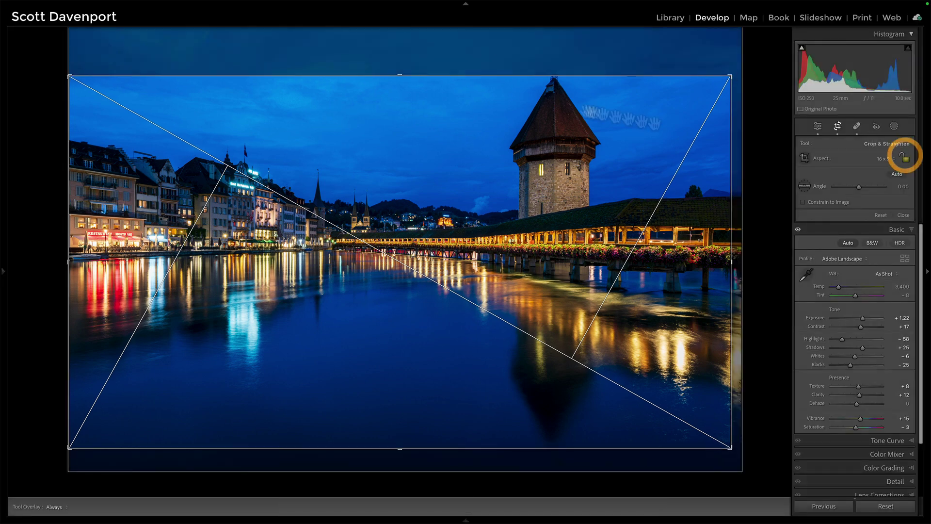
{"action": "left_click_drag", "start_coordinate": [399, 69], "coordinate": [398, 66]}
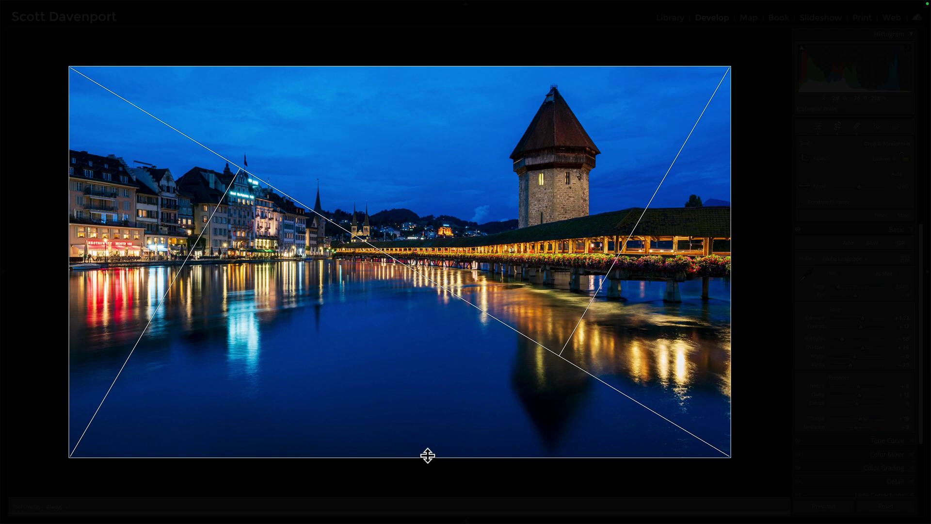
{"action": "left_click_drag", "start_coordinate": [426, 456], "coordinate": [428, 463]}
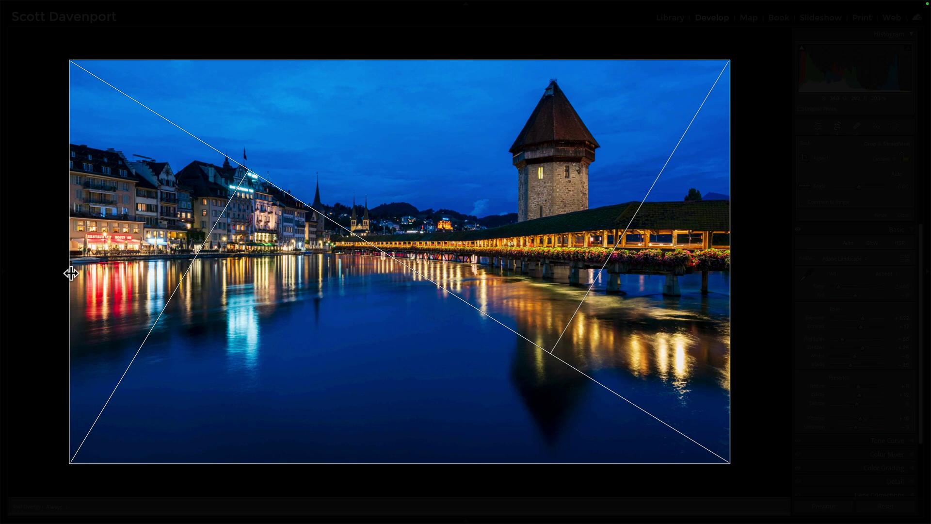
{"action": "left_click_drag", "start_coordinate": [68, 272], "coordinate": [71, 273]}
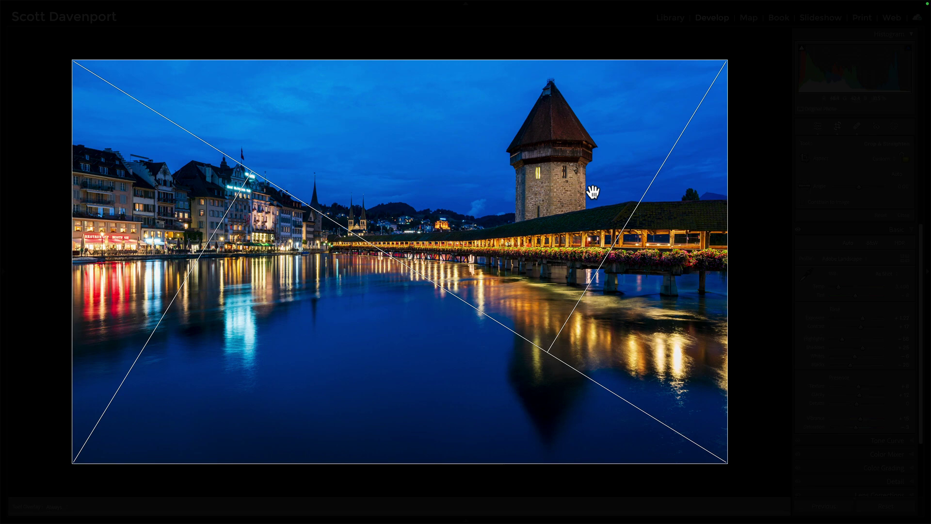
{"action": "key", "text": "Return"}
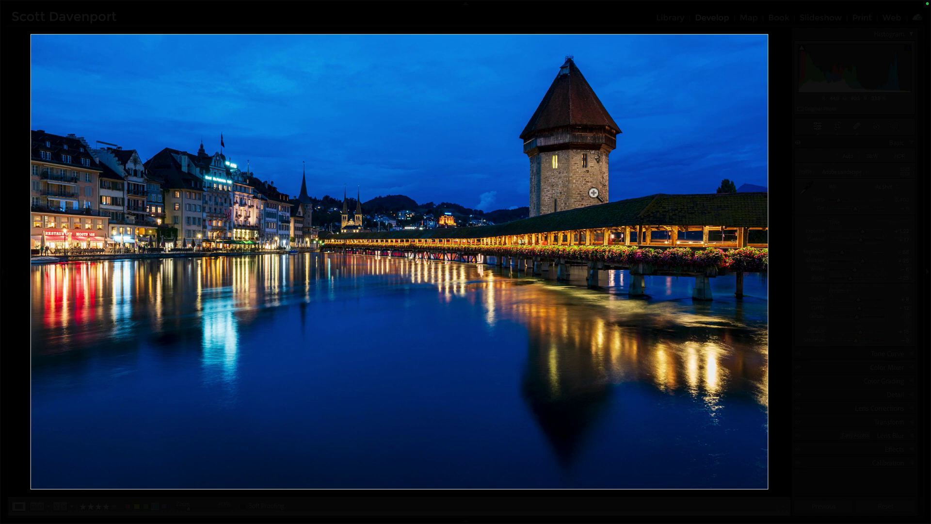
- Cycle Lights Out with L to restore normal panel brightness
{"action": "key", "text": "l"}
{"action": "key", "text": "l"}
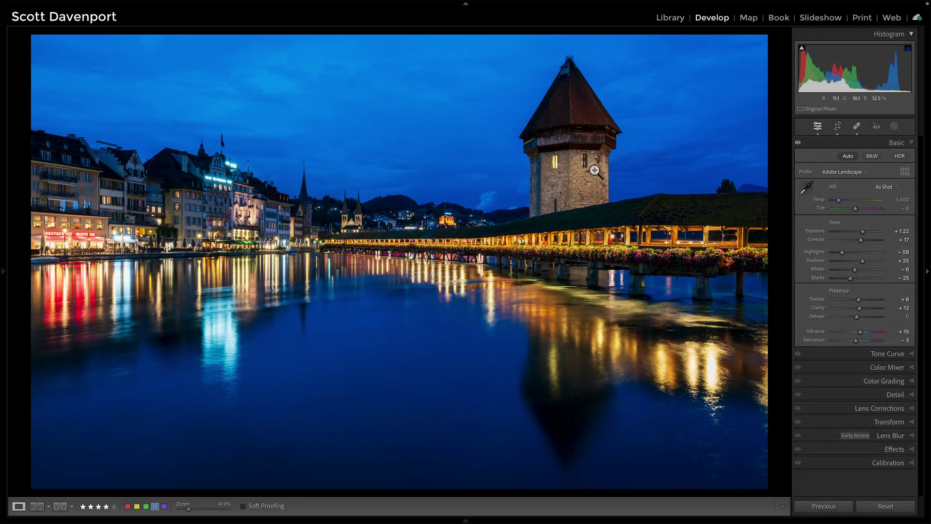
- Create an Objects mask by boxing the water tower and hide the overlay
{"action": "left_click", "coordinate": [893, 126]}
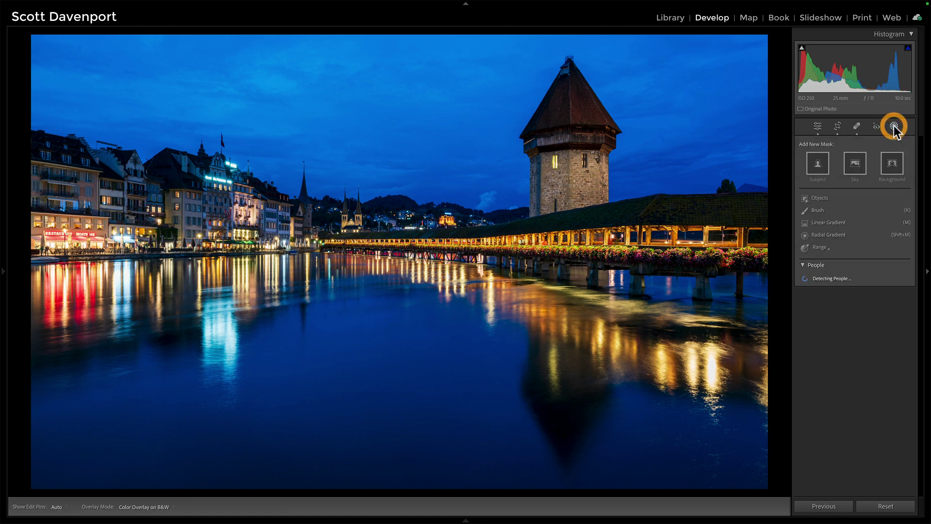
{"action": "left_click", "coordinate": [819, 199]}
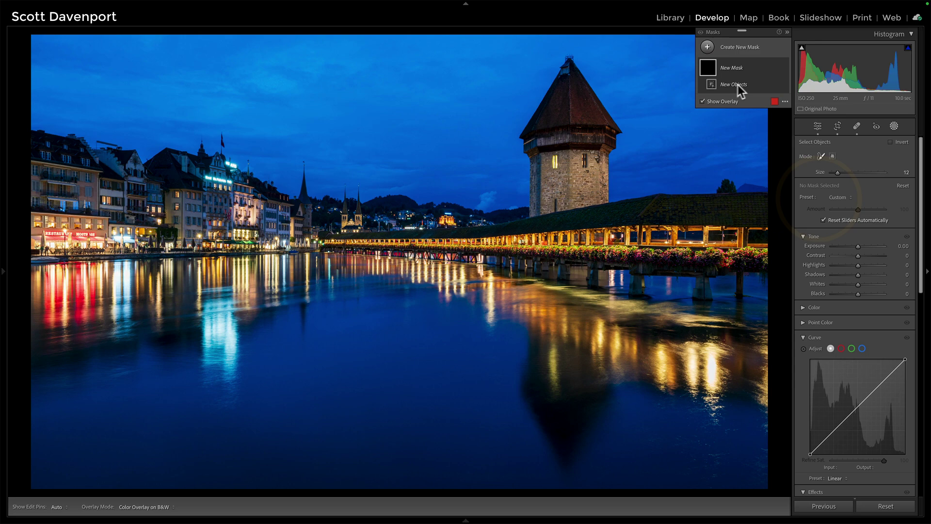
{"action": "left_click", "coordinate": [832, 156]}
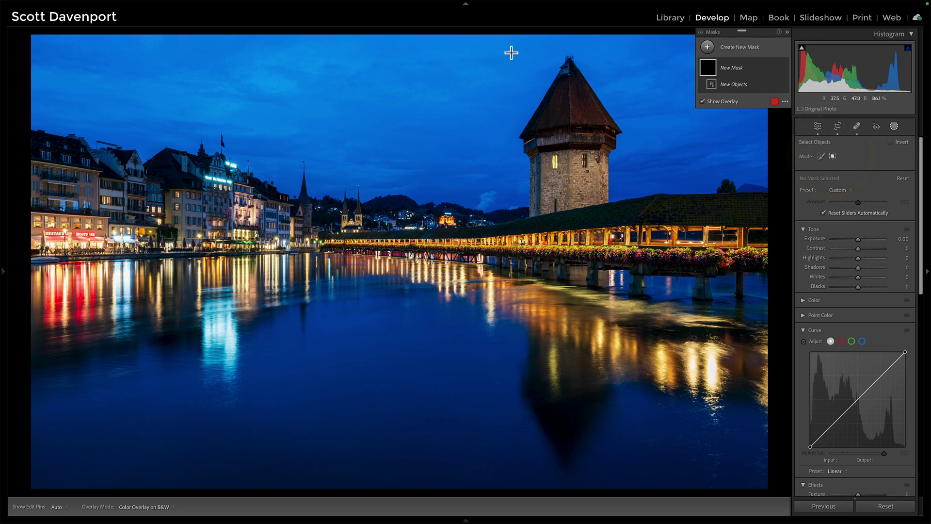
{"action": "left_click_drag", "start_coordinate": [512, 49], "coordinate": [626, 218]}
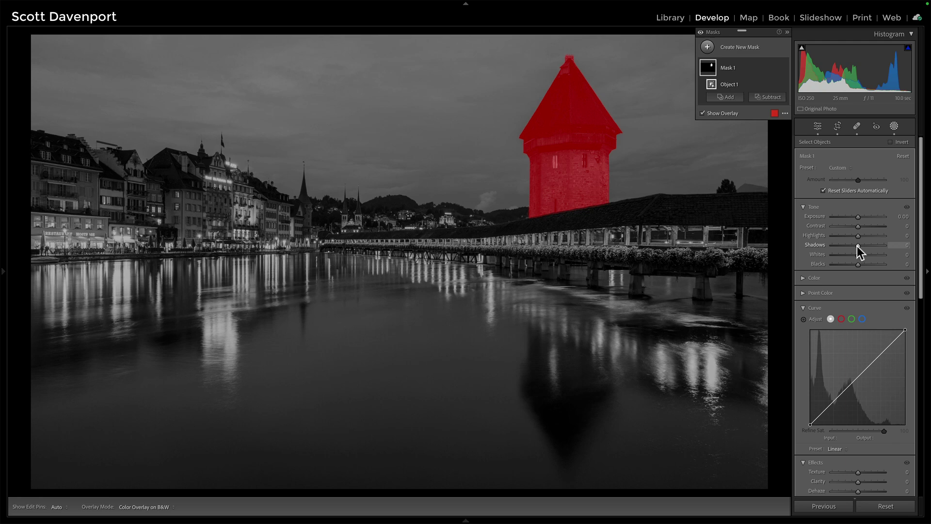
{"action": "key", "text": "o"}
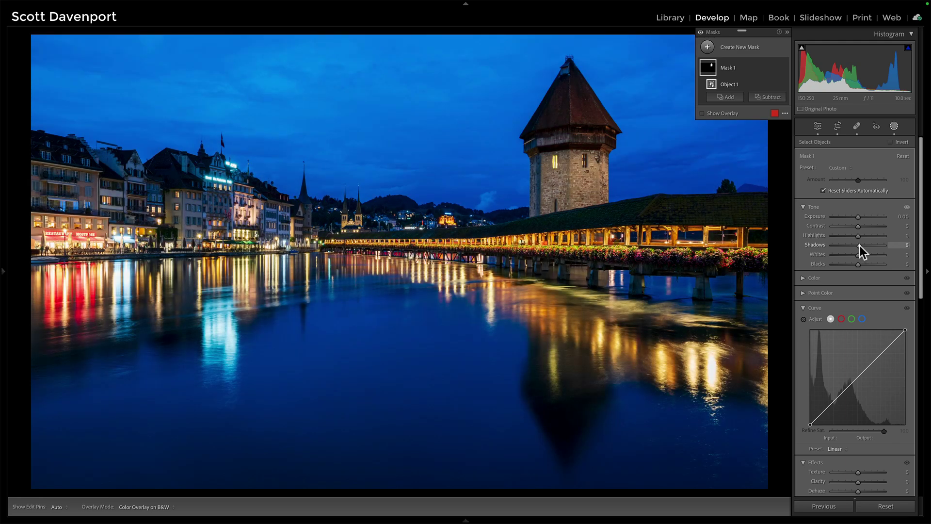
- Set the tower mask's Shadows to 15 and toggle Mask 1 to compare
{"action": "mouse_move", "coordinate": [859, 246]}
{"action": "left_mouse_down"}
{"action": "mouse_move", "coordinate": [873, 245]}
{"action": "mouse_move", "coordinate": [857, 245]}
{"action": "left_mouse_up"}
{"action": "left_click", "coordinate": [862, 246]}
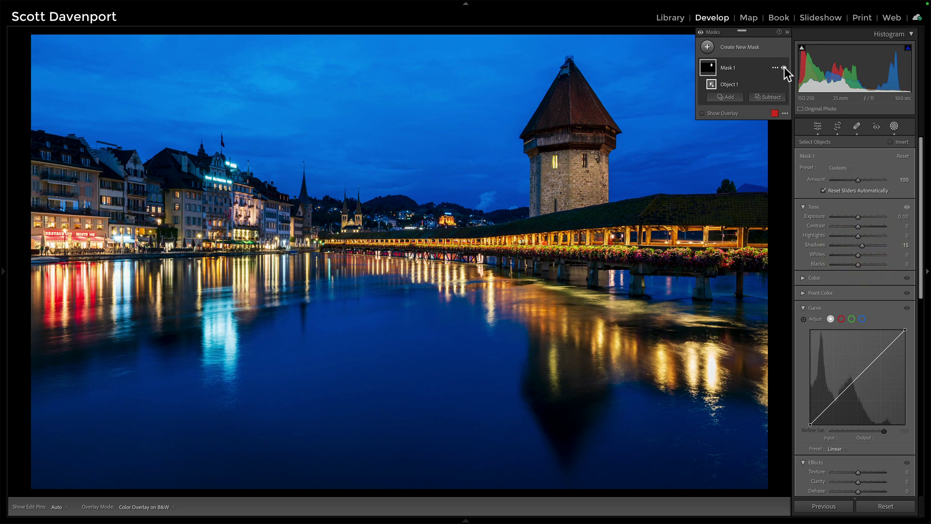
{"action": "left_click", "coordinate": [784, 68]}
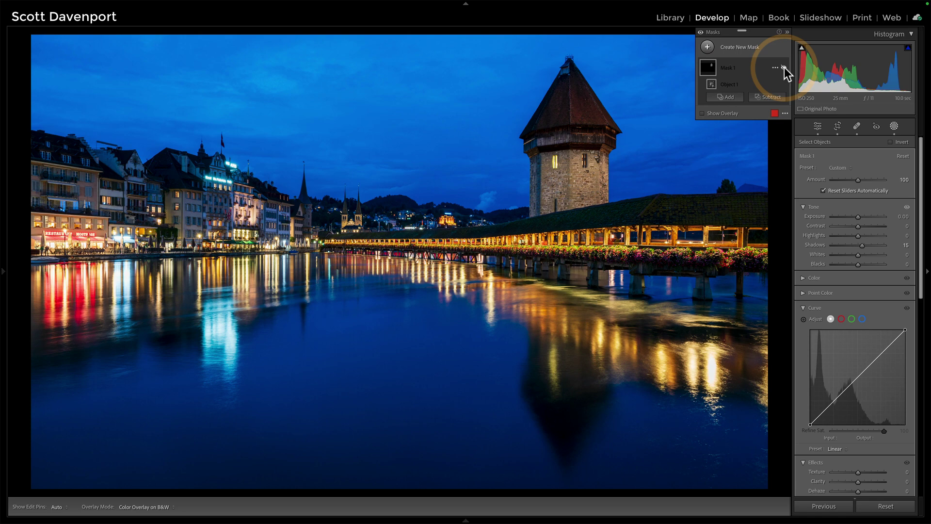
{"action": "left_click", "coordinate": [784, 68]}
{"action": "left_click", "coordinate": [784, 68]}
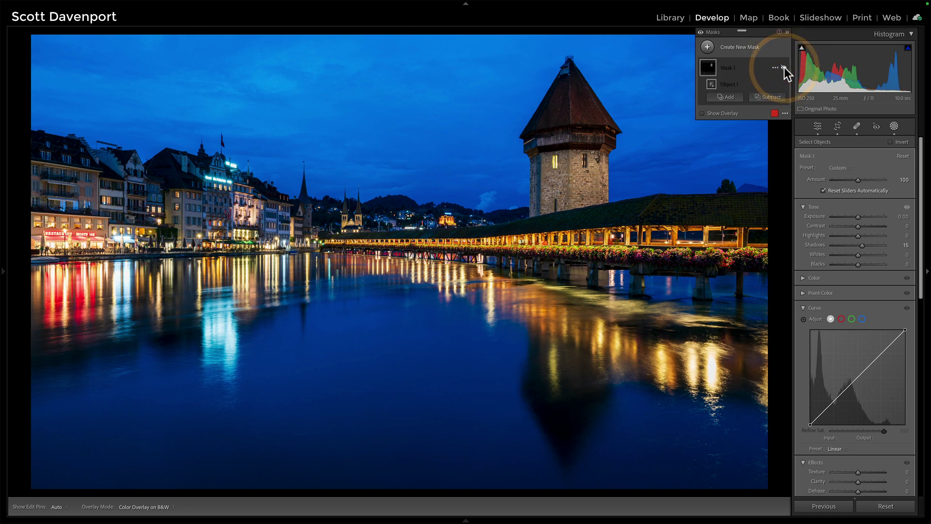
{"action": "left_click", "coordinate": [784, 68]}
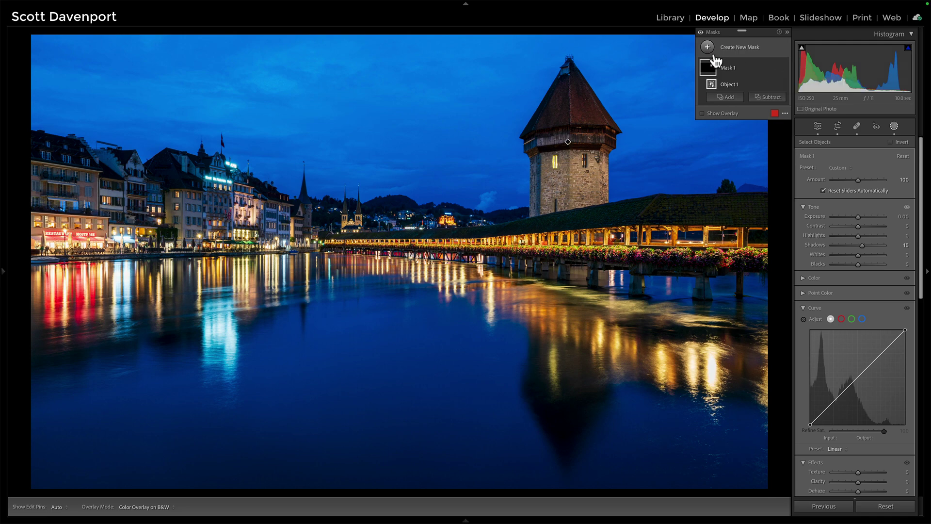
- Add the left-bank buildings to Mask 1 with a boxed object selection
{"action": "left_click", "coordinate": [730, 99]}
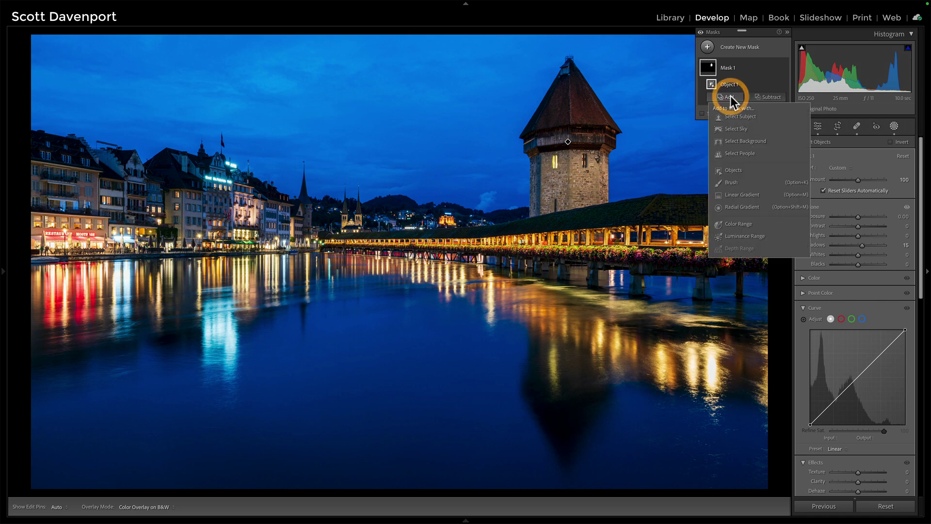
{"action": "left_click", "coordinate": [730, 149]}
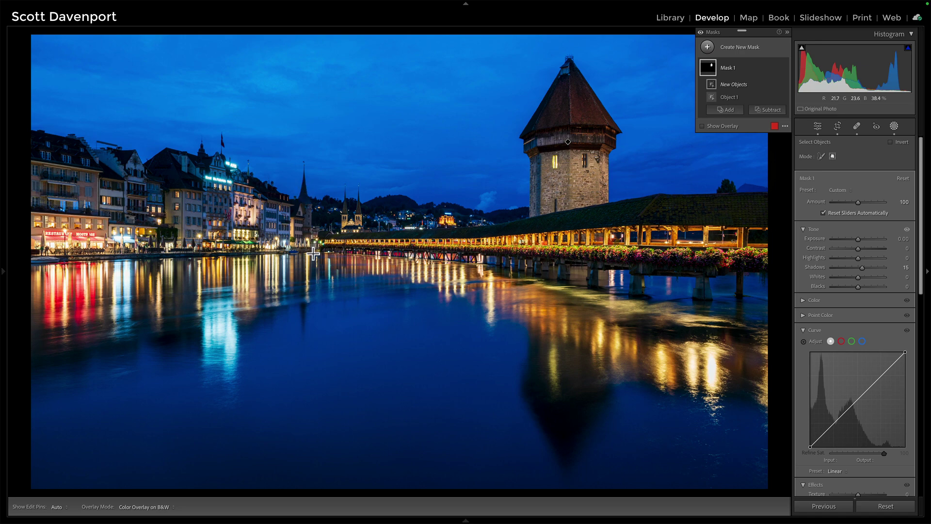
{"action": "left_click_drag", "start_coordinate": [315, 261], "coordinate": [28, 112]}
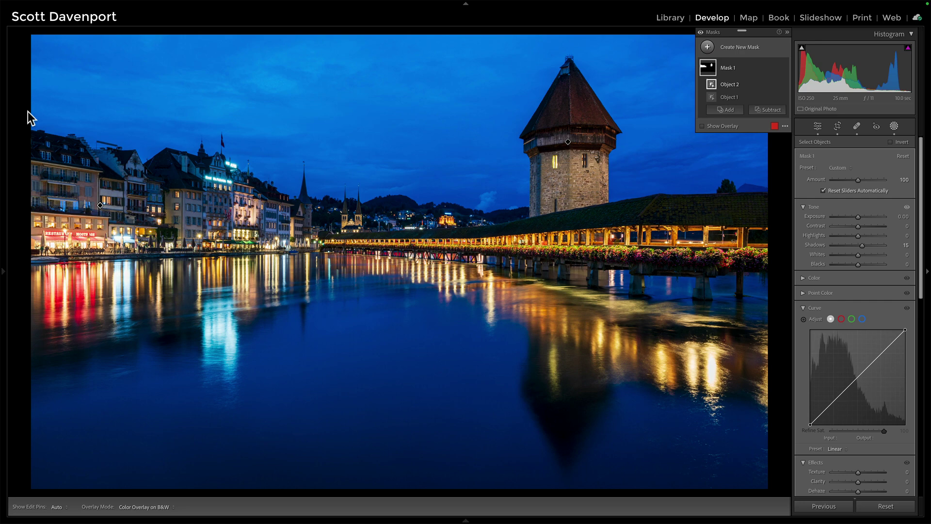
- Toggle Mask 1's visibility off and on to compare the brightened buildings and tower
{"action": "mouse_move", "coordinate": [709, 65]}
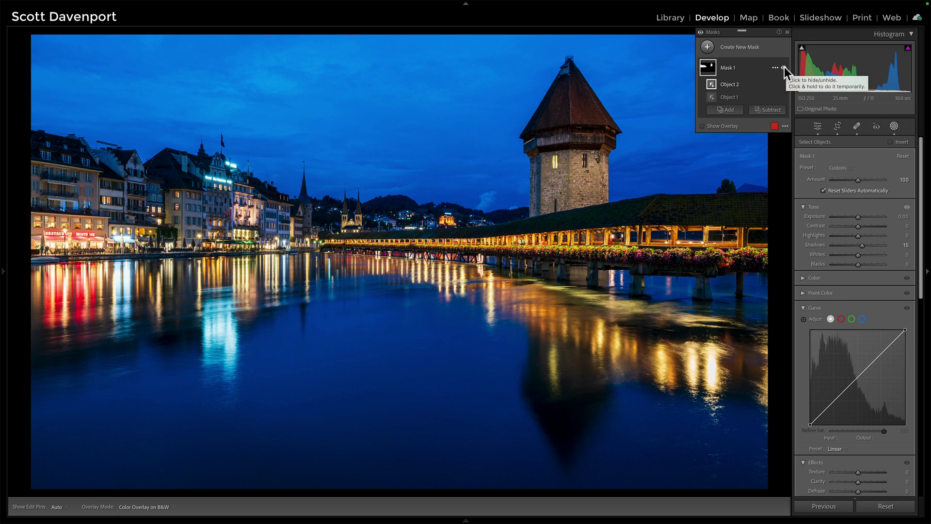
{"action": "left_click", "coordinate": [784, 67]}
{"action": "left_click", "coordinate": [784, 67]}
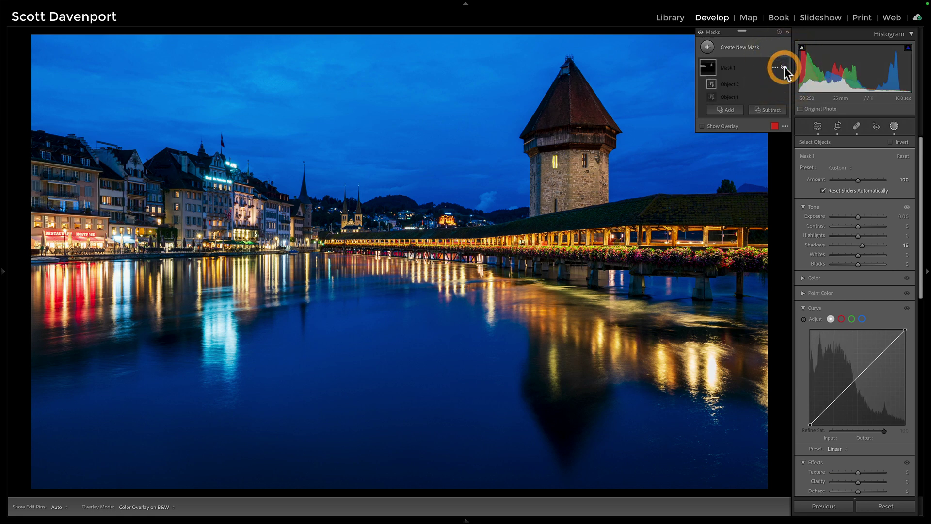
{"action": "left_click", "coordinate": [784, 67]}
{"action": "left_click", "coordinate": [784, 66]}
{"action": "left_click", "coordinate": [784, 67]}
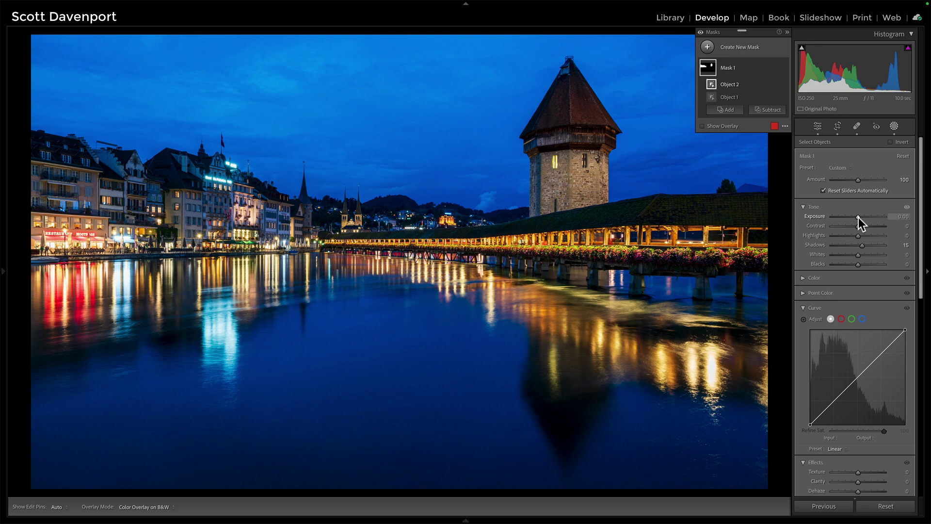
- Raise the mask's Exposure to 0.10 and compare it on and off
{"action": "left_click_drag", "start_coordinate": [858, 217], "coordinate": [859, 216]}
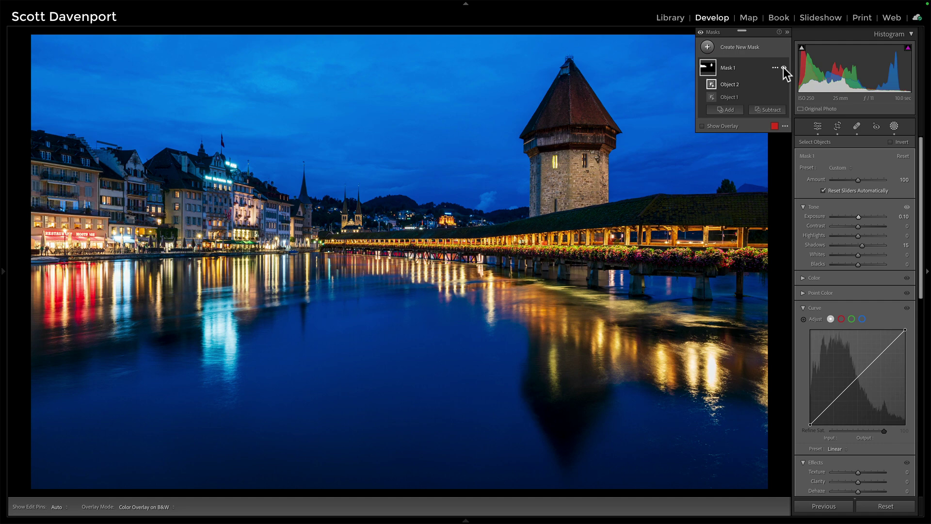
{"action": "left_click", "coordinate": [783, 68]}
{"action": "left_click", "coordinate": [783, 68]}
- Lower Mask 1's overall Amount to 86
{"action": "left_click_drag", "start_coordinate": [858, 181], "coordinate": [851, 180]}
{"action": "left_click_drag", "start_coordinate": [850, 179], "coordinate": [849, 181]}
{"action": "left_click_drag", "start_coordinate": [854, 181], "coordinate": [854, 180]}
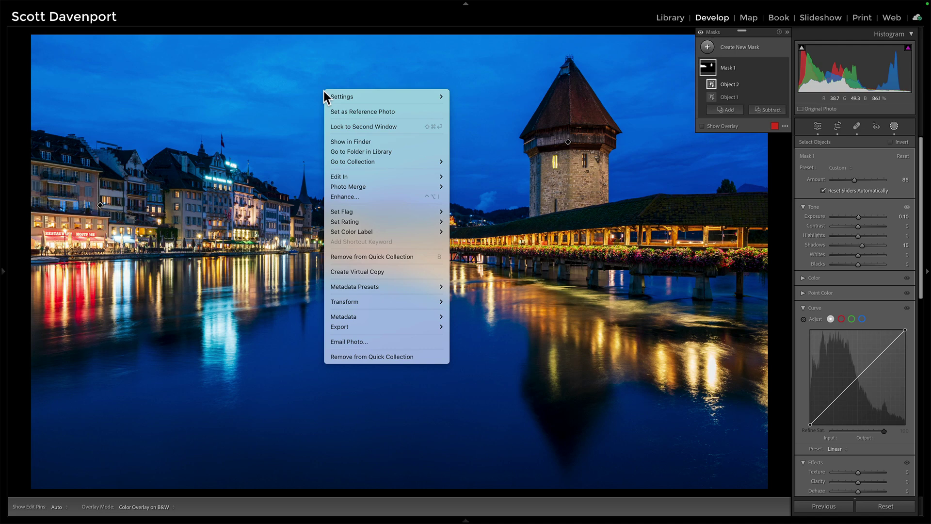
- Choose Edit In > Open as Smart Object in Photoshop from the photo's context menu
{"action": "mouse_move", "coordinate": [356, 95]}
{"action": "mouse_move", "coordinate": [365, 176]}
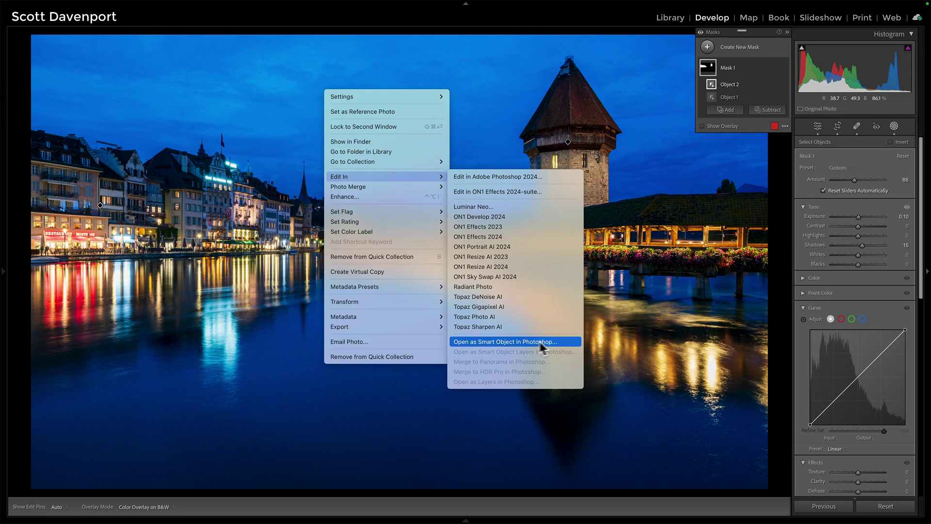
{"action": "left_click", "coordinate": [564, 347]}
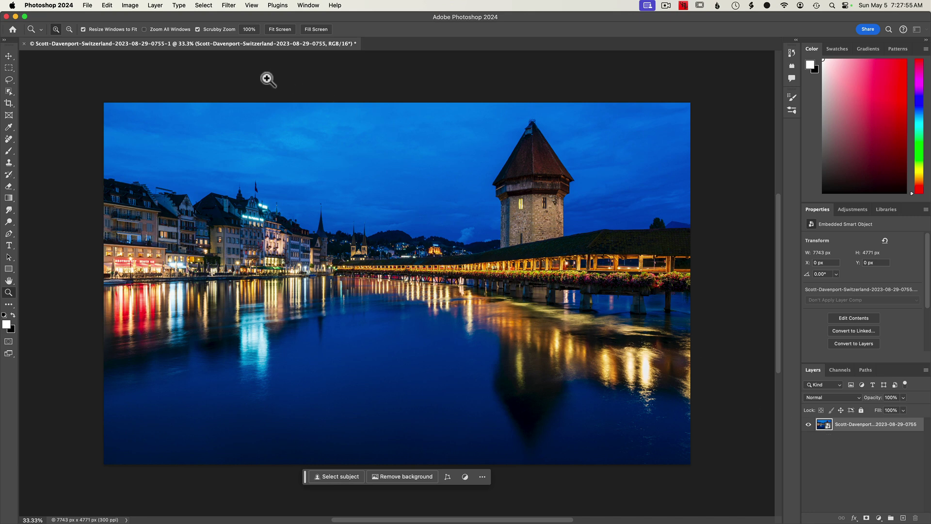
- Run Filter > ON1 > ON1 Effects 2024 on the Chapel Bridge smart object
{"action": "left_click", "coordinate": [236, 7]}
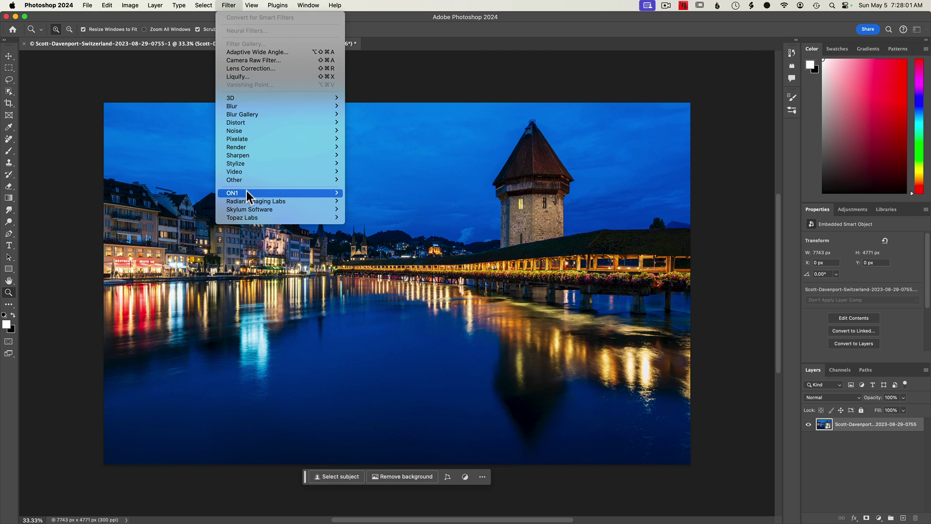
{"action": "mouse_move", "coordinate": [254, 193]}
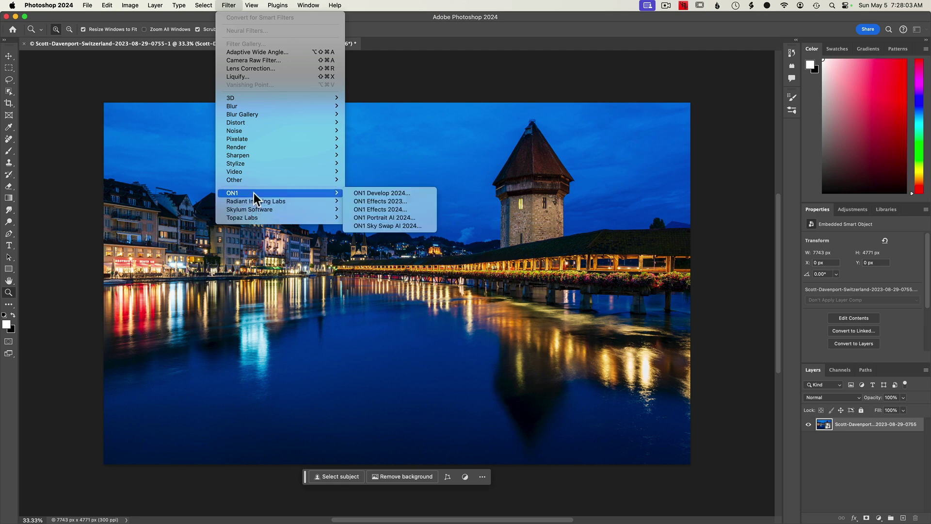
{"action": "left_click", "coordinate": [390, 209]}
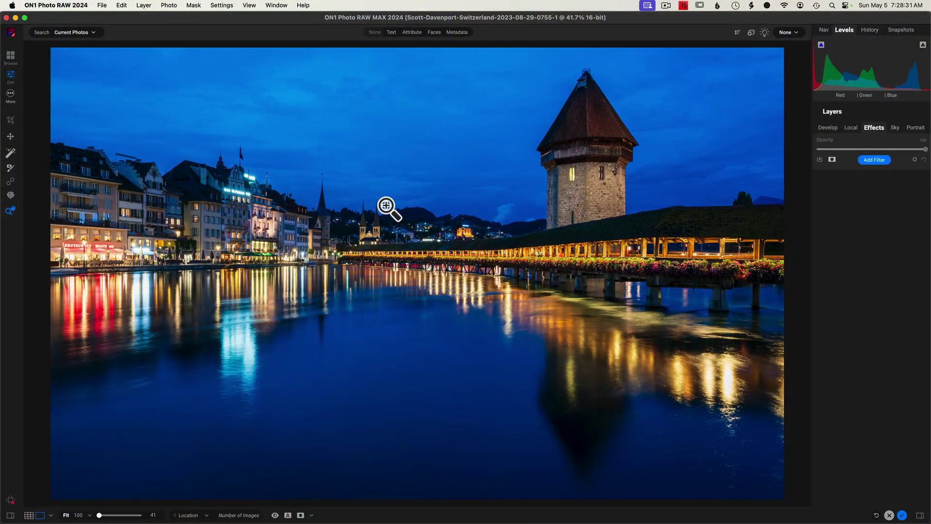
- Maximise ON1, add an architecture Dynamic Contrast filter, and compare it on and off
{"action": "left_click", "coordinate": [25, 18]}
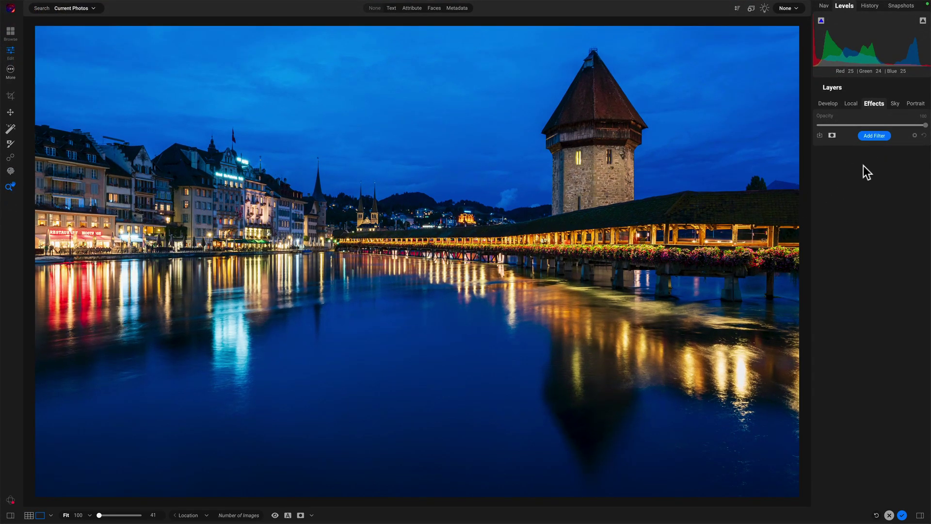
{"action": "left_click", "coordinate": [873, 137]}
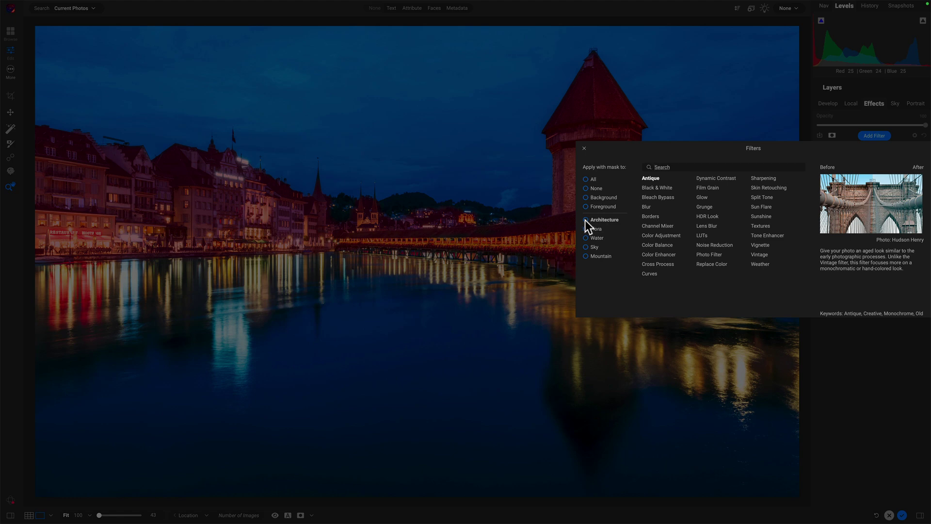
{"action": "left_click", "coordinate": [585, 220]}
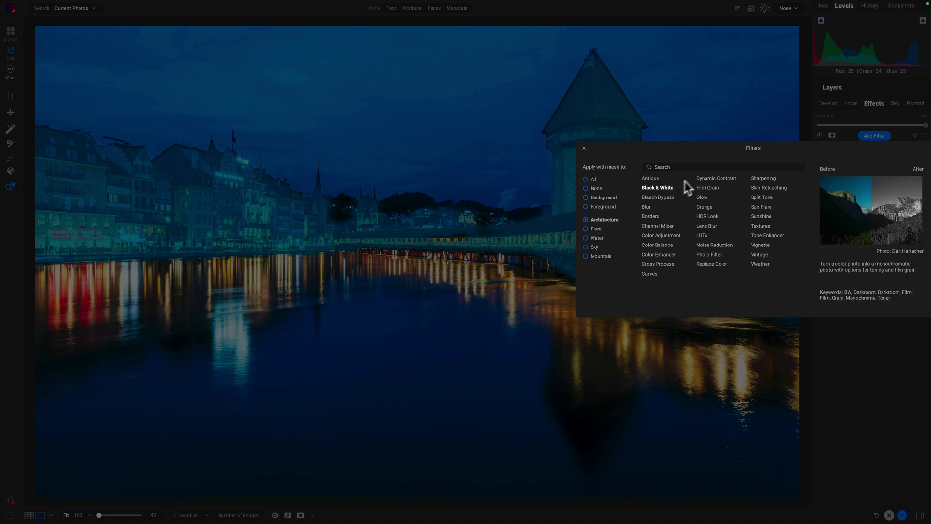
{"action": "left_click", "coordinate": [701, 177]}
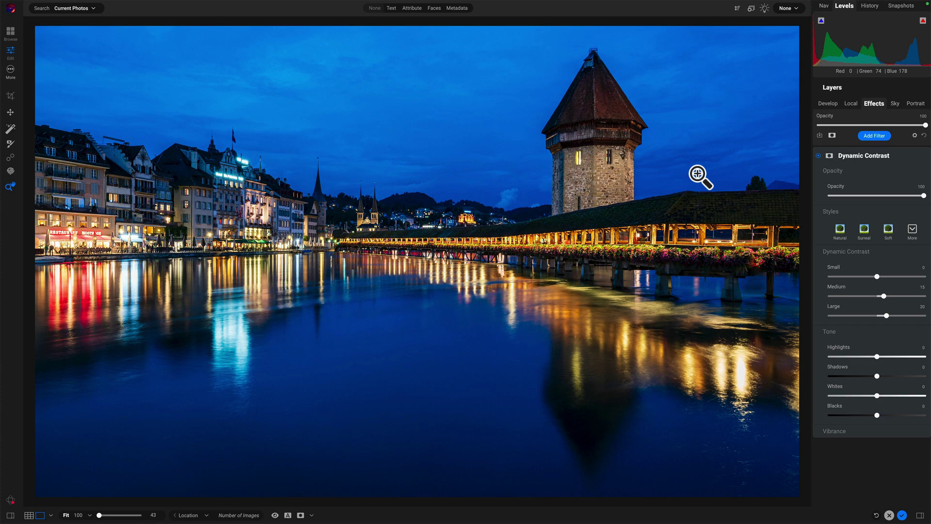
{"action": "left_click", "coordinate": [818, 155]}
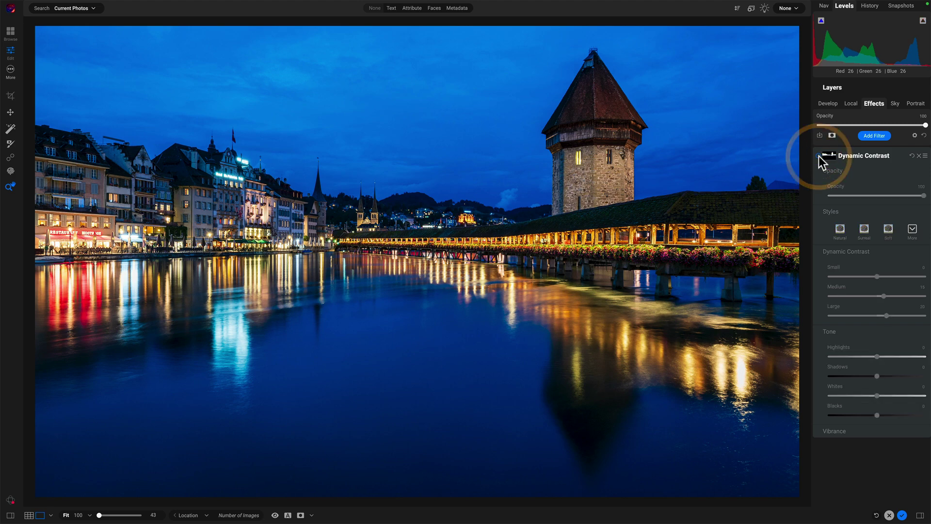
{"action": "left_click", "coordinate": [819, 156]}
{"action": "left_click", "coordinate": [819, 155]}
{"action": "left_click", "coordinate": [818, 155]}
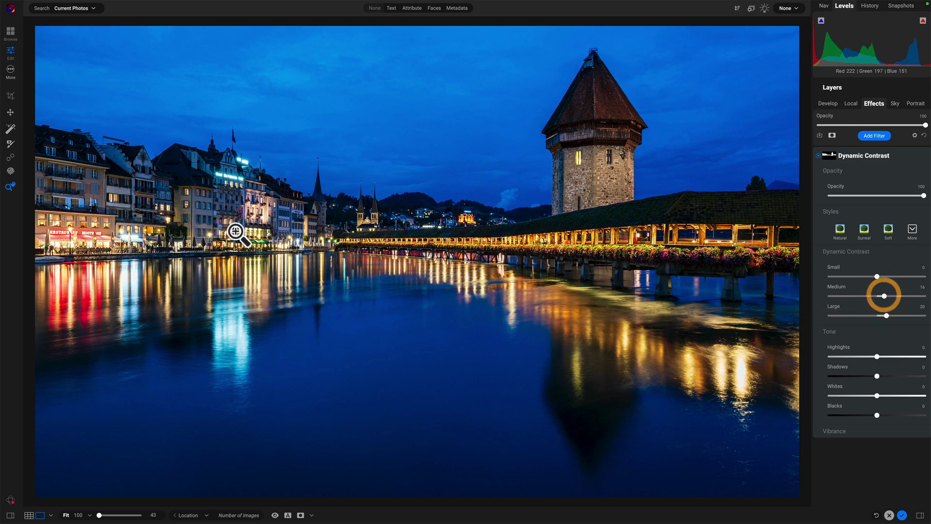
- Set Dynamic Contrast to Medium 20, Large 25 and Small 5 on the waterfront buildings
{"action": "left_click", "coordinate": [208, 212]}
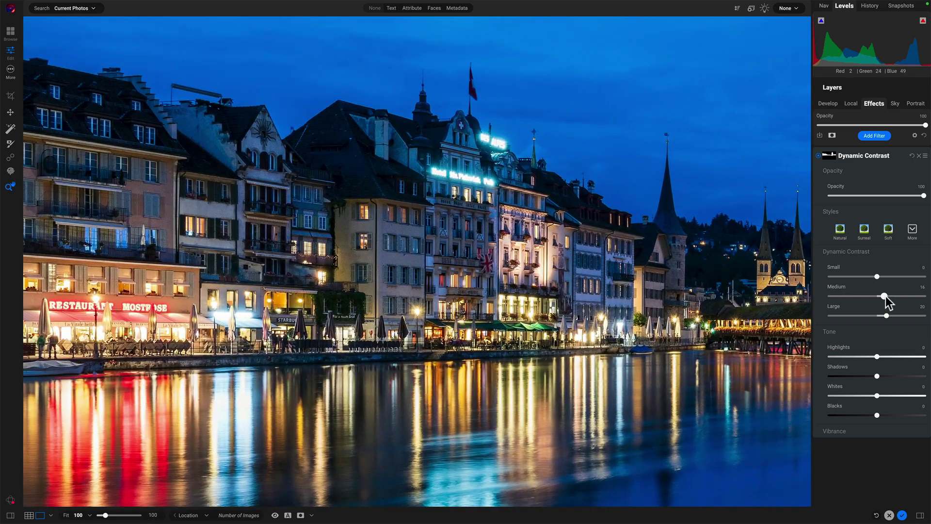
{"action": "mouse_move", "coordinate": [885, 297]}
{"action": "left_mouse_down"}
{"action": "mouse_move", "coordinate": [896, 297]}
{"action": "mouse_move", "coordinate": [889, 295]}
{"action": "left_mouse_up"}
{"action": "left_click_drag", "start_coordinate": [886, 315], "coordinate": [888, 315]}
{"action": "left_click", "coordinate": [888, 316]}
{"action": "left_click_drag", "start_coordinate": [876, 276], "coordinate": [887, 276]}
- Compare Dynamic Contrast before and after on the bridge and tower at several zoom levels
{"action": "left_click", "coordinate": [609, 228]}
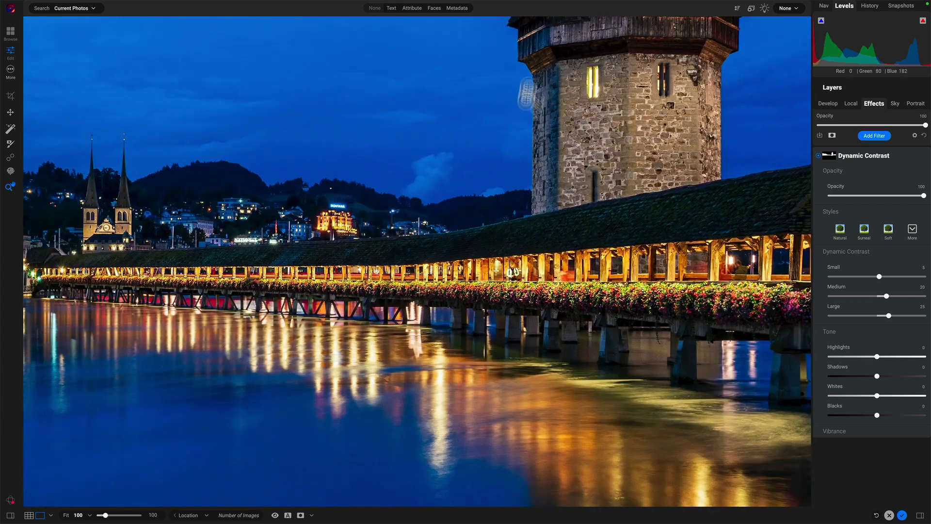
{"action": "left_click", "coordinate": [582, 145]}
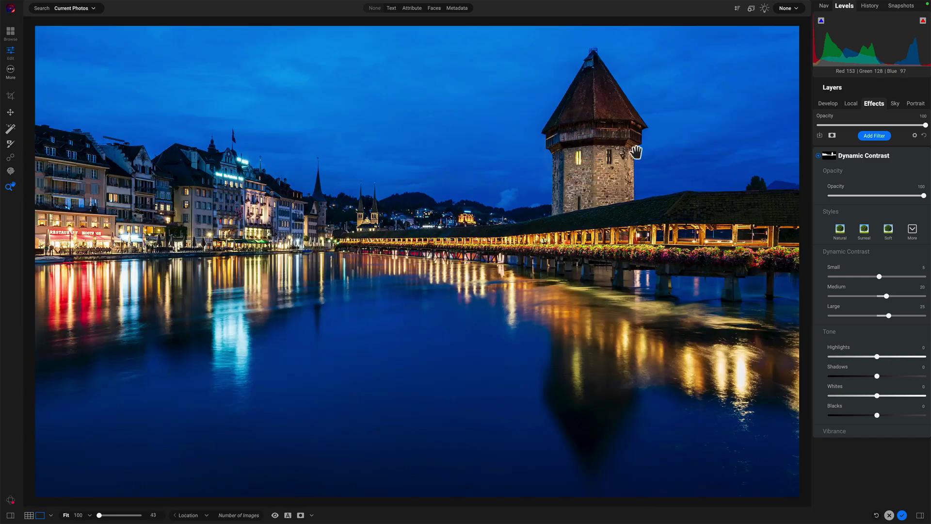
{"action": "left_click", "coordinate": [818, 156]}
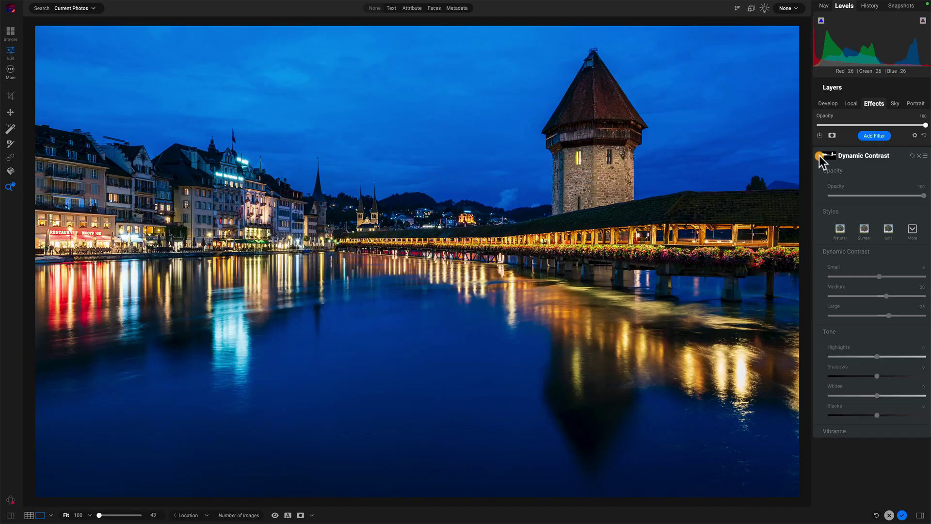
{"action": "left_click", "coordinate": [819, 155]}
{"action": "left_click", "coordinate": [819, 156]}
{"action": "left_click", "coordinate": [818, 155]}
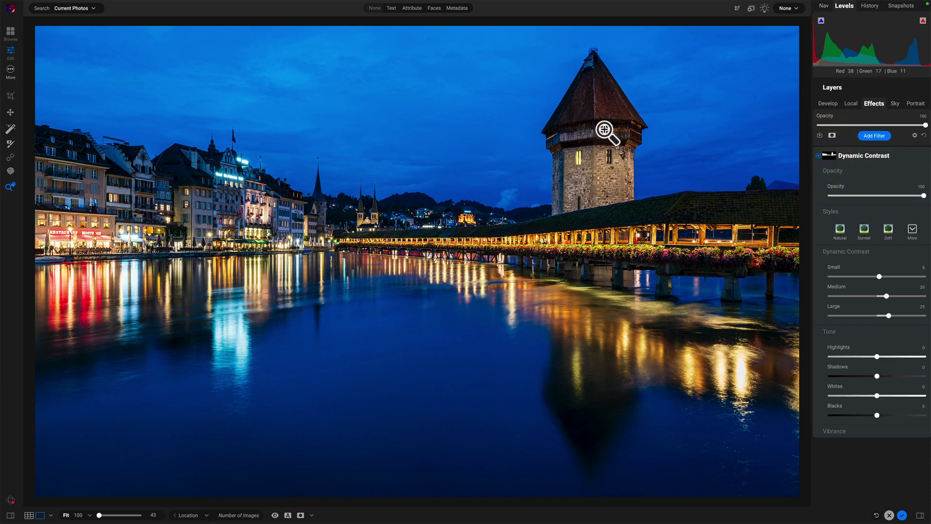
{"action": "left_click", "coordinate": [598, 183]}
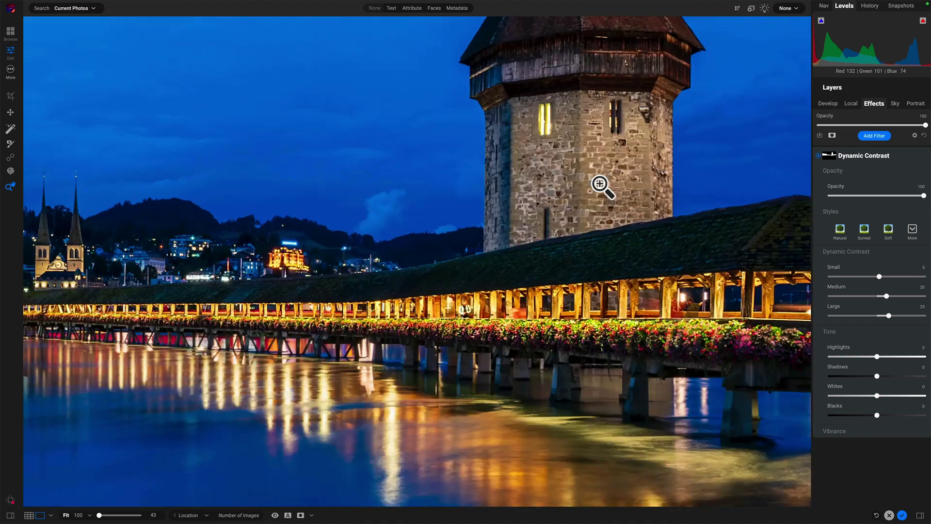
{"action": "left_click", "coordinate": [818, 156]}
{"action": "left_click", "coordinate": [818, 155]}
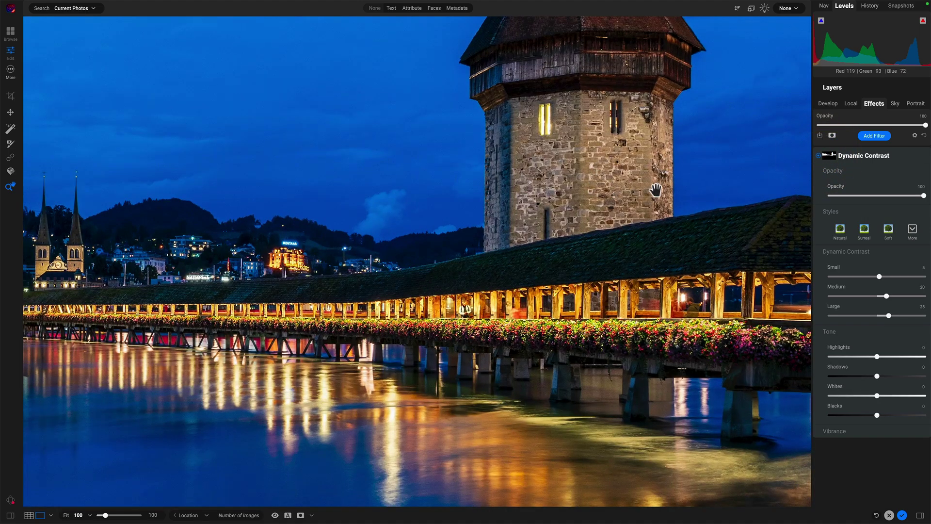
{"action": "left_click", "coordinate": [655, 190]}
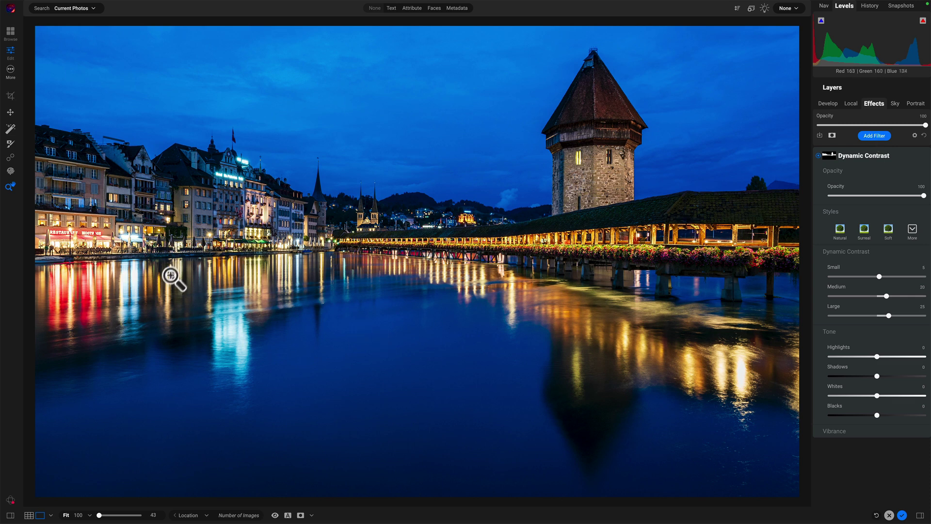
- Add a Vignette filter with the Strong style, hardening its edge to see the shape
{"action": "left_click", "coordinate": [872, 136]}
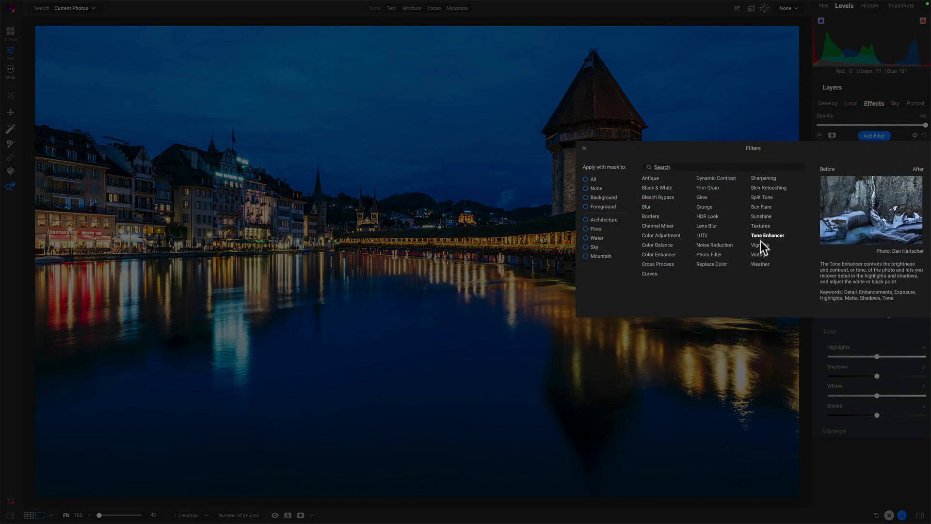
{"action": "left_click", "coordinate": [760, 242]}
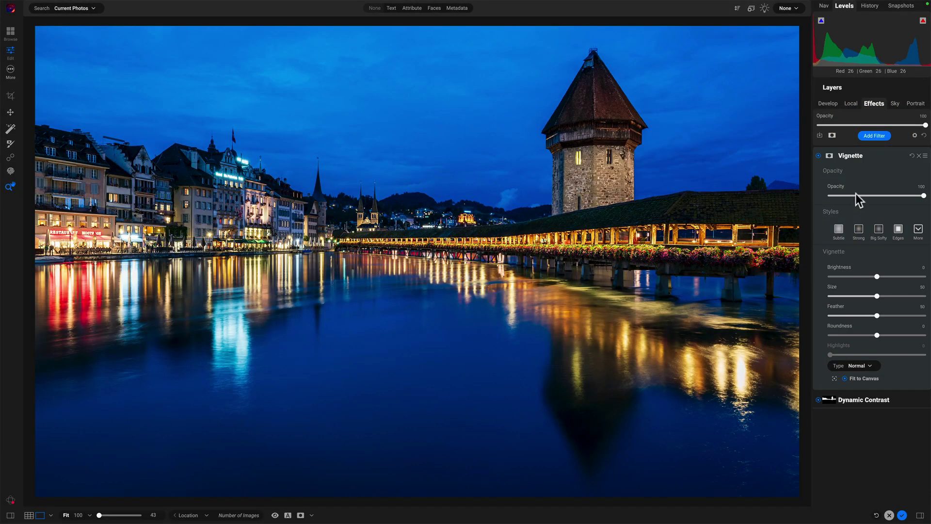
{"action": "left_click", "coordinate": [858, 229]}
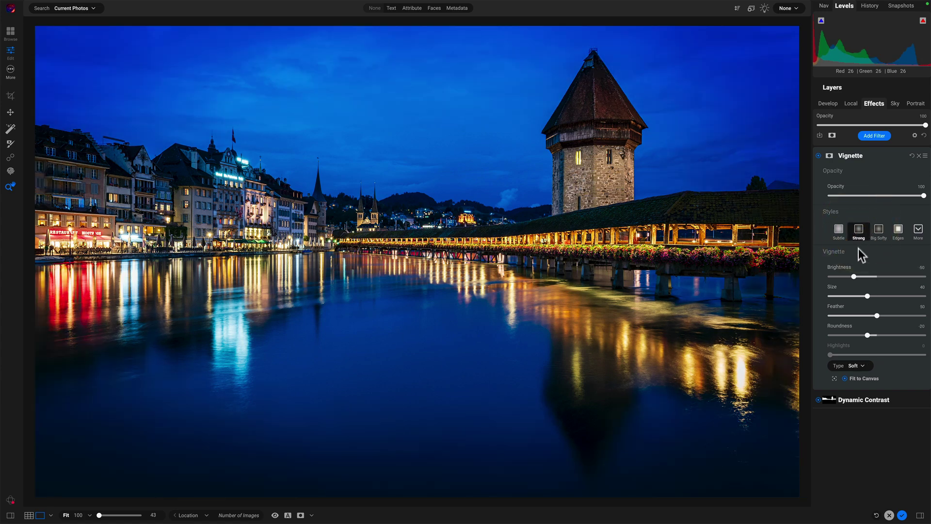
{"action": "left_click", "coordinate": [829, 315]}
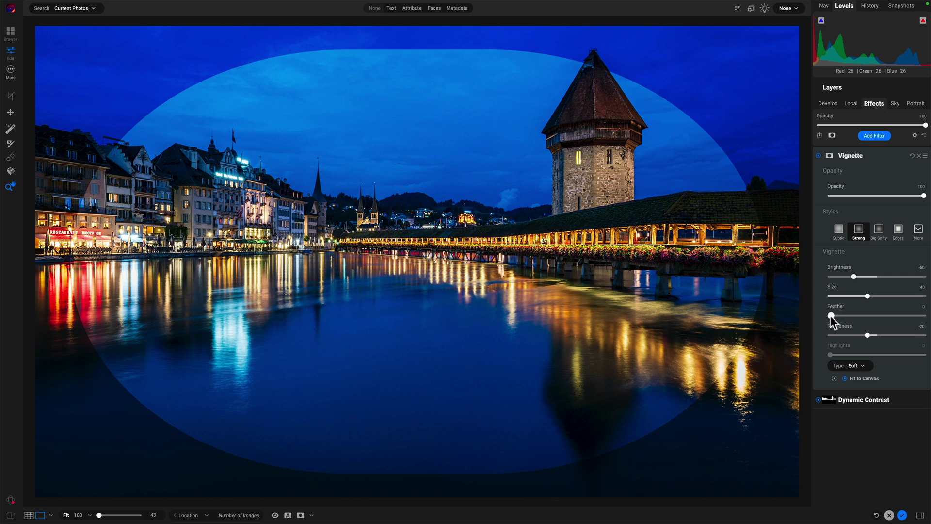
{"action": "left_click", "coordinate": [830, 316]}
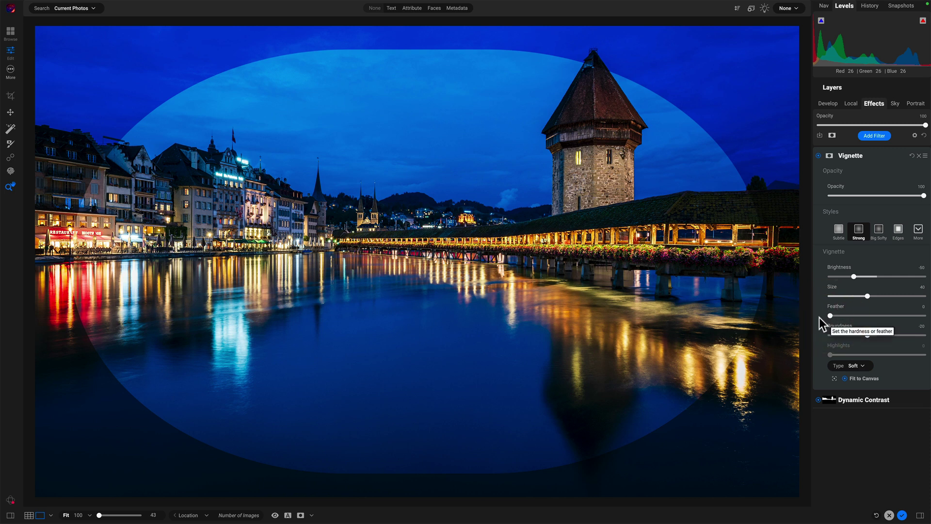
- Turn off Fit to Canvas, raise the vignette centre, and set Size 46 and Feather 71
{"action": "left_click", "coordinate": [834, 379]}
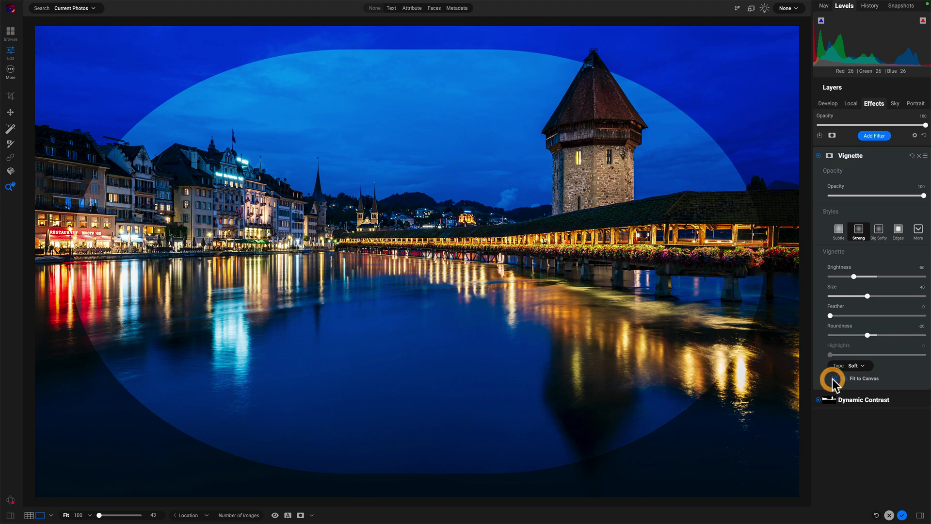
{"action": "left_click_drag", "start_coordinate": [425, 327], "coordinate": [418, 237]}
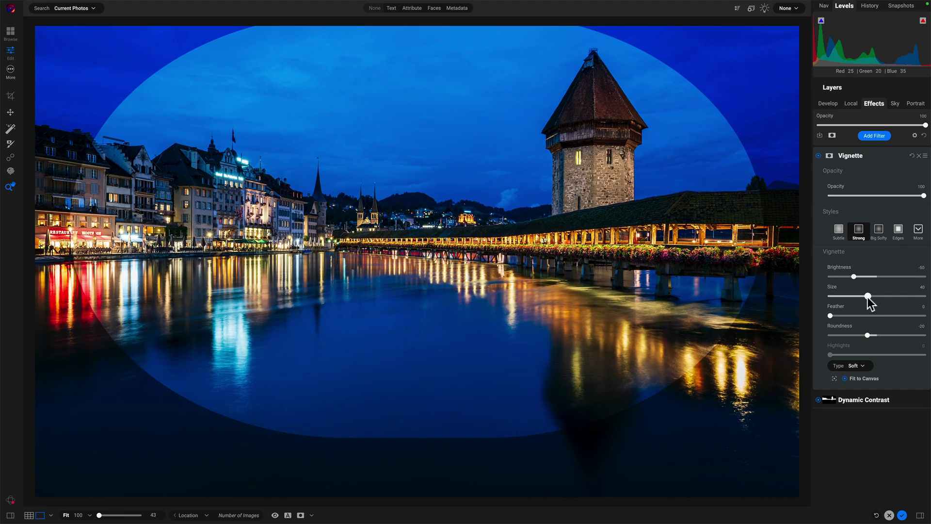
{"action": "left_click_drag", "start_coordinate": [867, 297], "coordinate": [844, 315]}
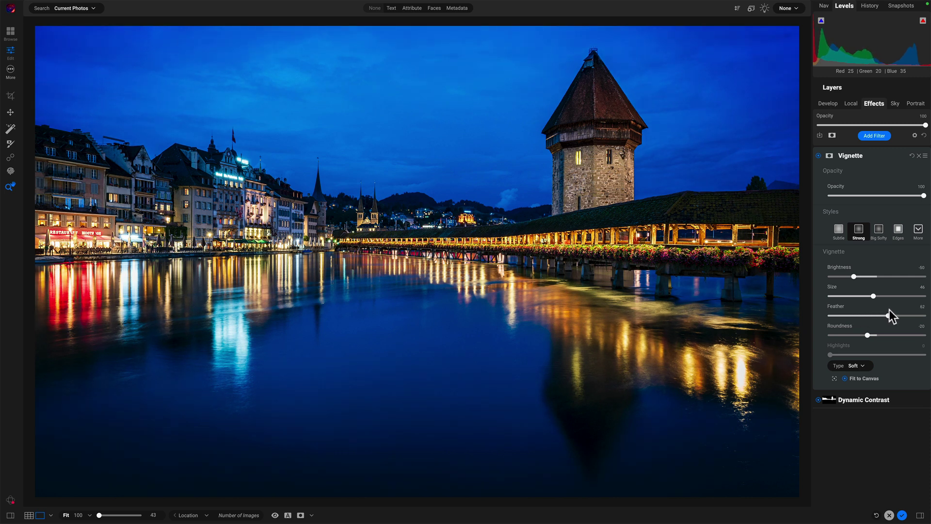
{"action": "left_click_drag", "start_coordinate": [889, 310], "coordinate": [895, 310]}
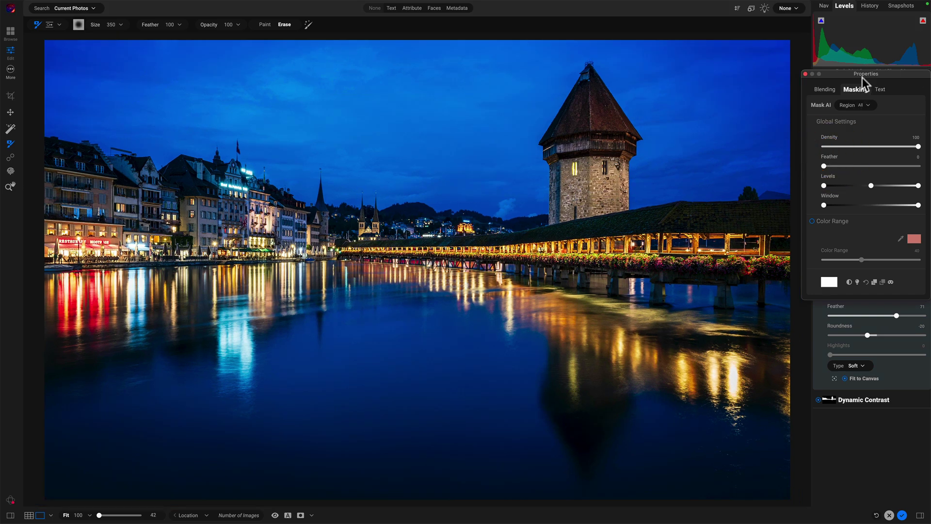
- Place a Linear Top gradient mask, lowering and widening its transition in the black-and-white view
{"action": "left_click_drag", "start_coordinate": [854, 76], "coordinate": [656, 245]}
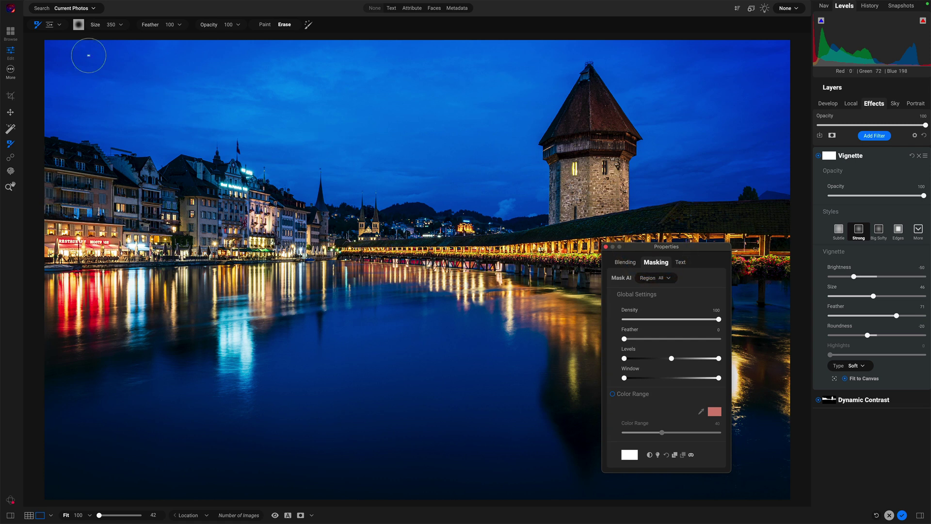
{"action": "left_click", "coordinate": [51, 26]}
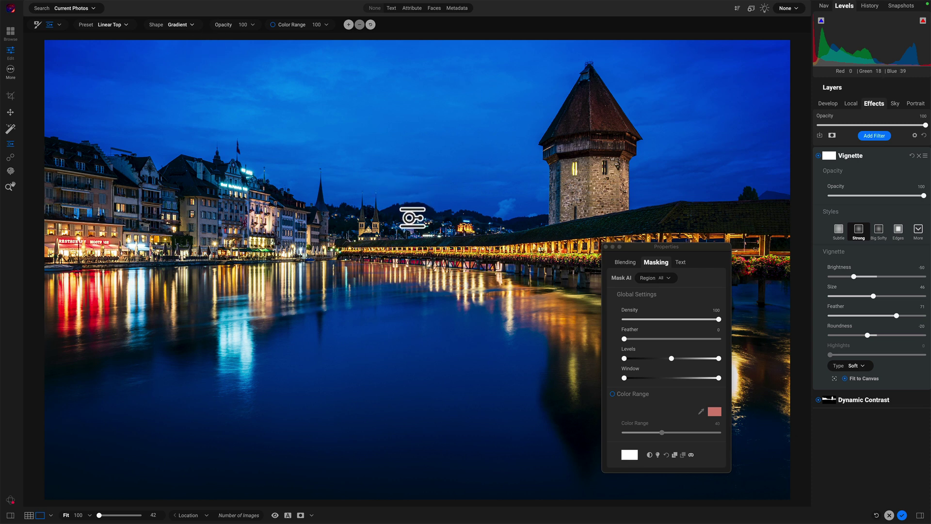
{"action": "left_click", "coordinate": [412, 217]}
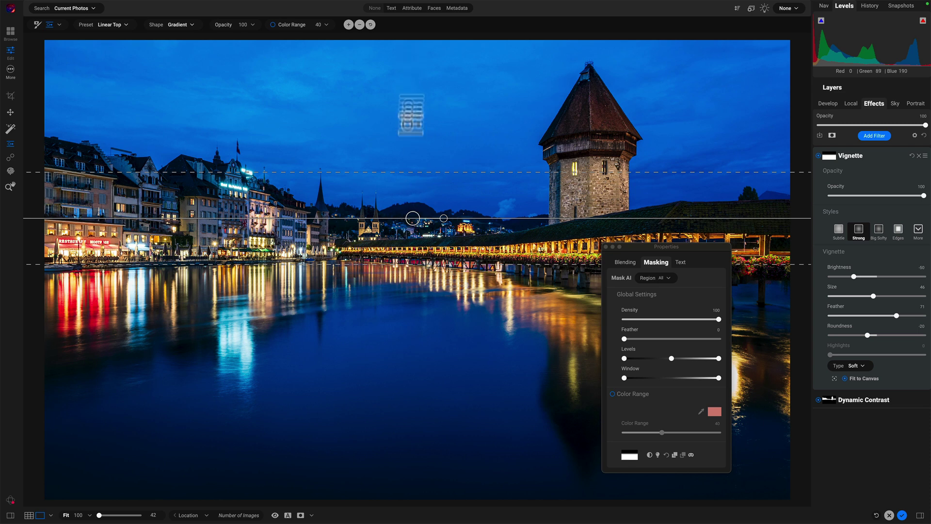
{"action": "left_click", "coordinate": [691, 455]}
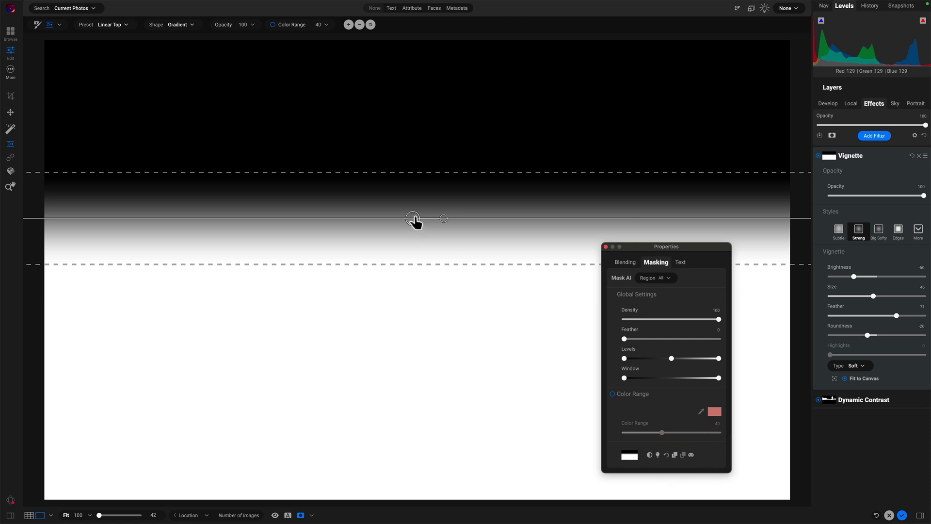
{"action": "left_click_drag", "start_coordinate": [413, 219], "coordinate": [414, 238]}
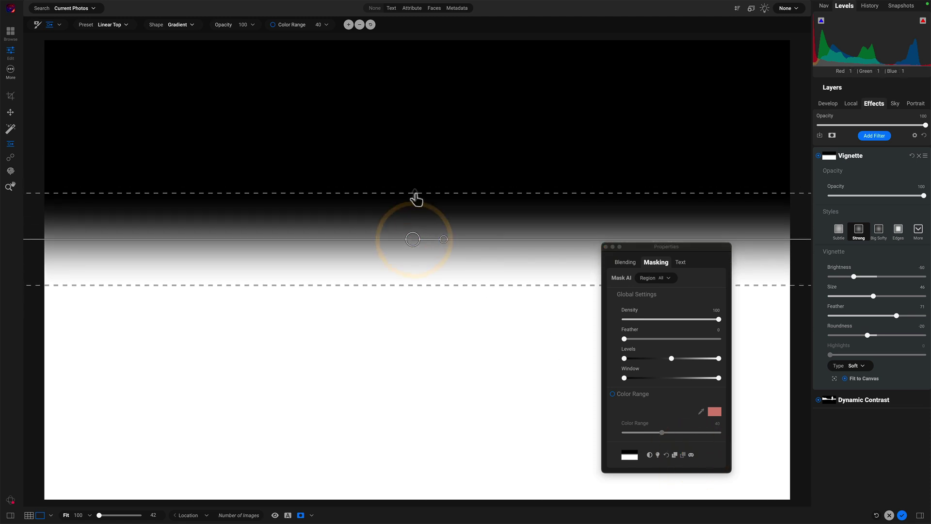
{"action": "left_click_drag", "start_coordinate": [414, 193], "coordinate": [414, 174]}
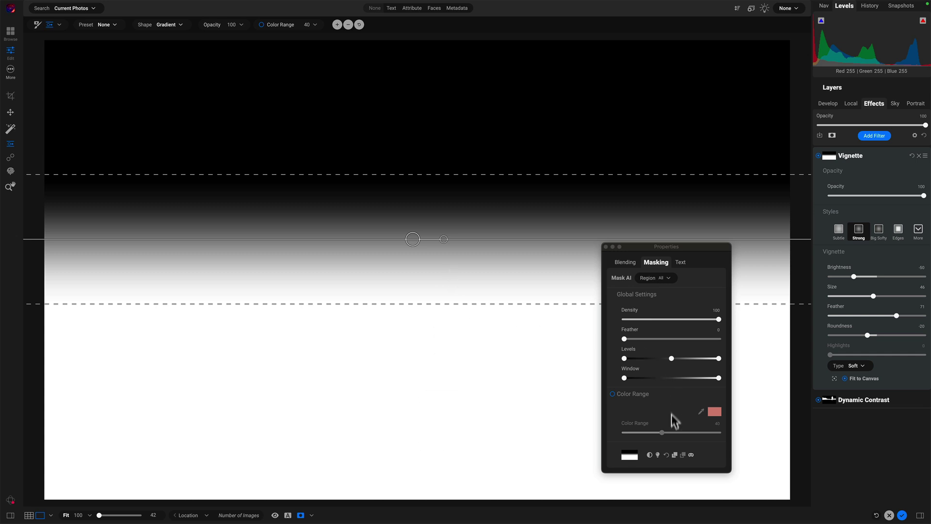
{"action": "left_click", "coordinate": [690, 455]}
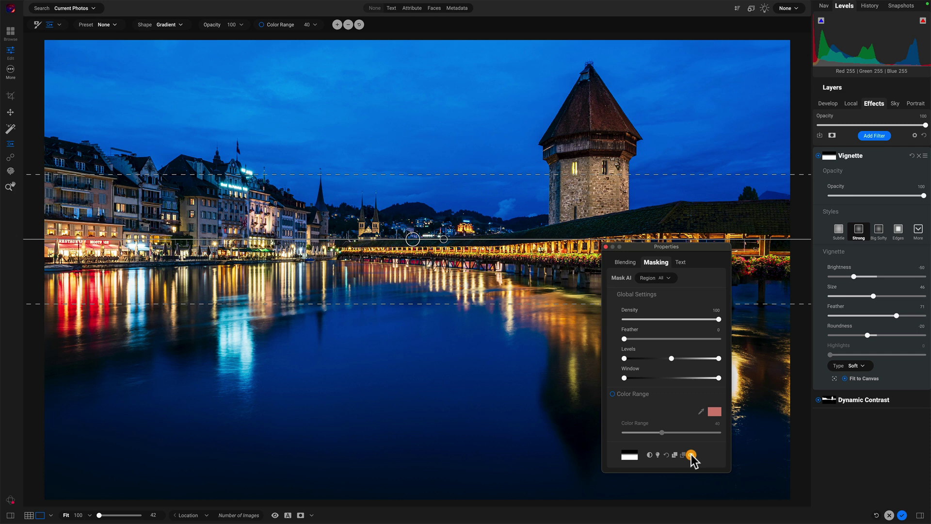
- Check the vignette's reach, restore Feather 71, and close the mask Properties window
{"action": "left_click", "coordinate": [829, 316]}
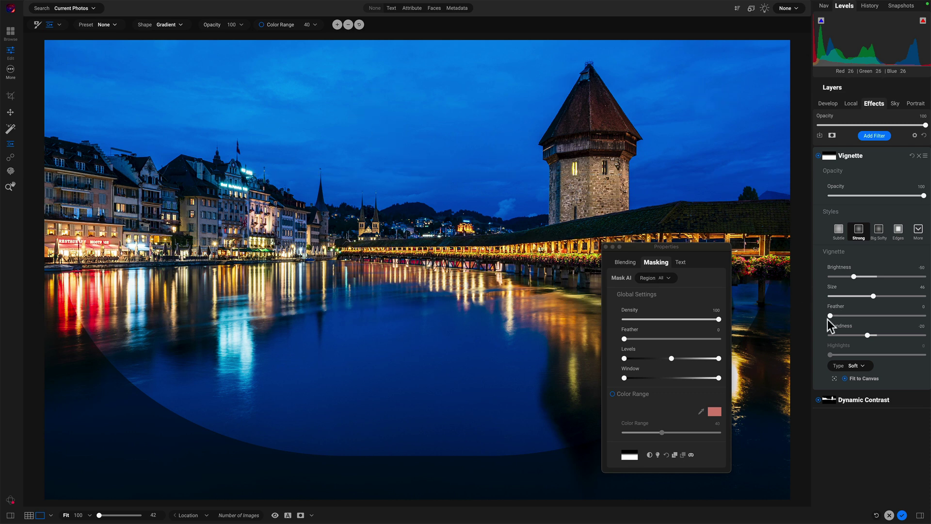
{"action": "key", "text": "super+z"}
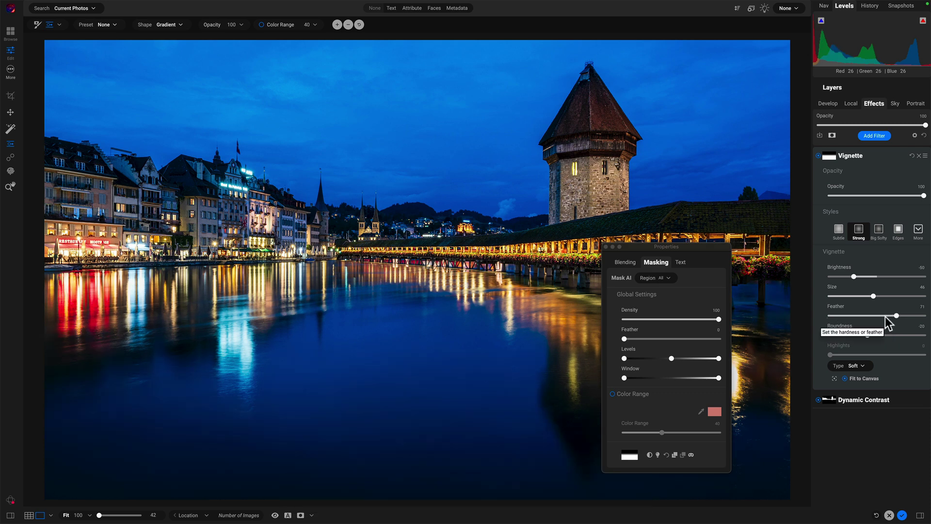
{"action": "left_click", "coordinate": [606, 247]}
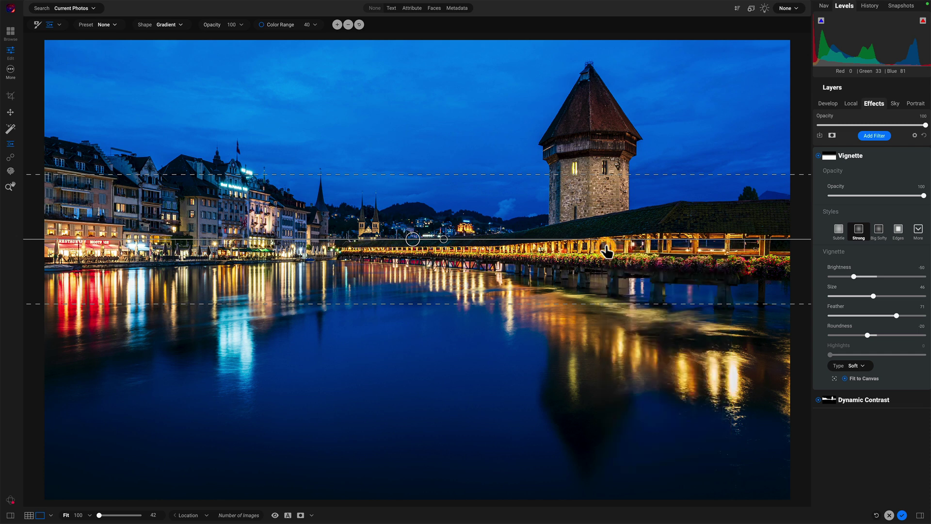
{"action": "left_click", "coordinate": [818, 156]}
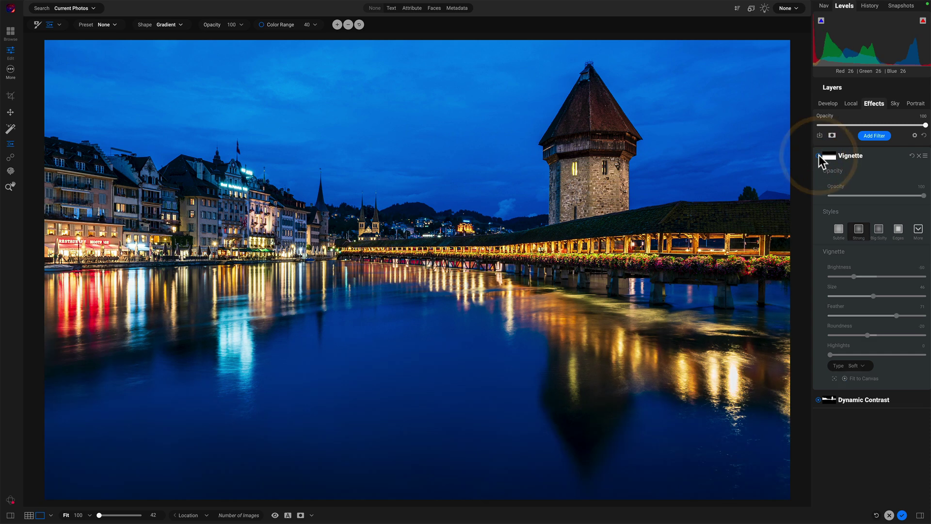
{"action": "left_click", "coordinate": [819, 156]}
{"action": "left_click", "coordinate": [818, 156]}
{"action": "left_click", "coordinate": [818, 155]}
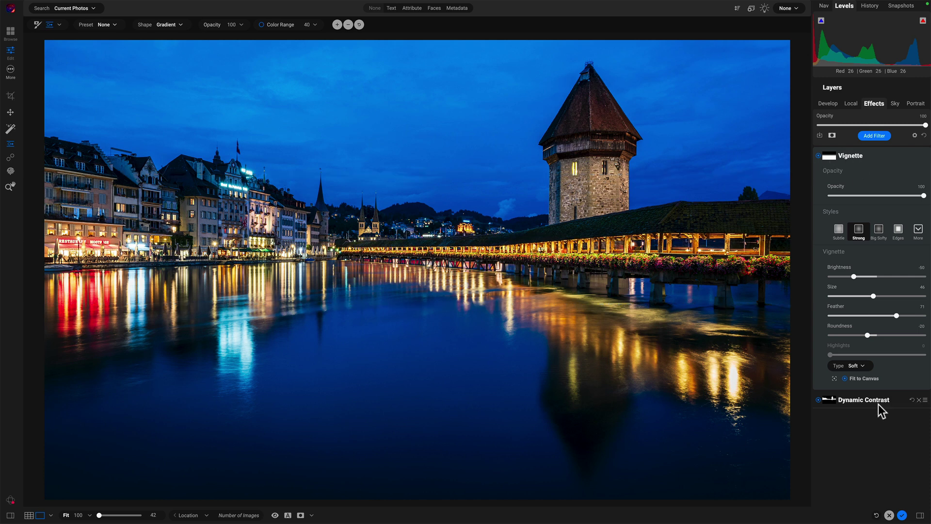
- Apply the Dynamic Contrast and bottom-only vignette edits and return the photo to Photoshop
{"action": "left_click", "coordinate": [902, 515]}
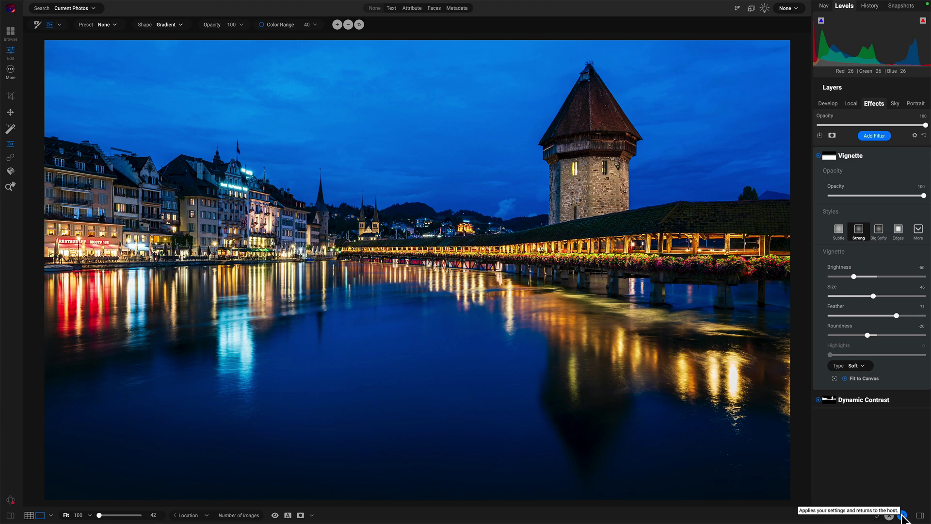